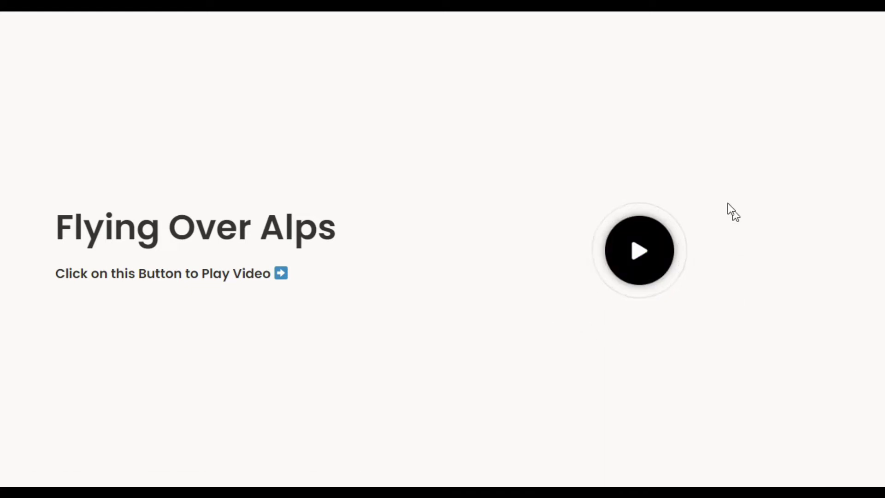
Click the black circular play button on the 'Flying Over Alps' page to launch the YouTube lightbox.
{"action": "left_click", "coordinate": [638, 249]}
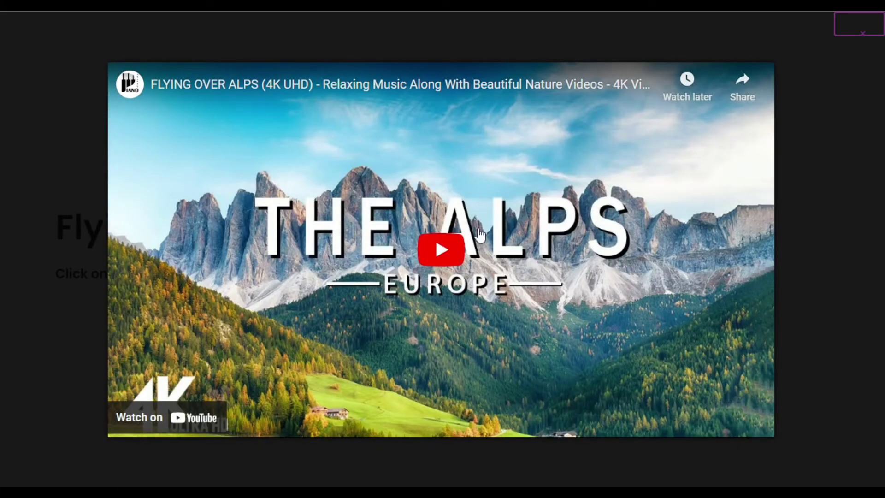
Play the YouTube video inside the lightbox, then close the lightbox with its X.
{"action": "left_click", "coordinate": [441, 251]}
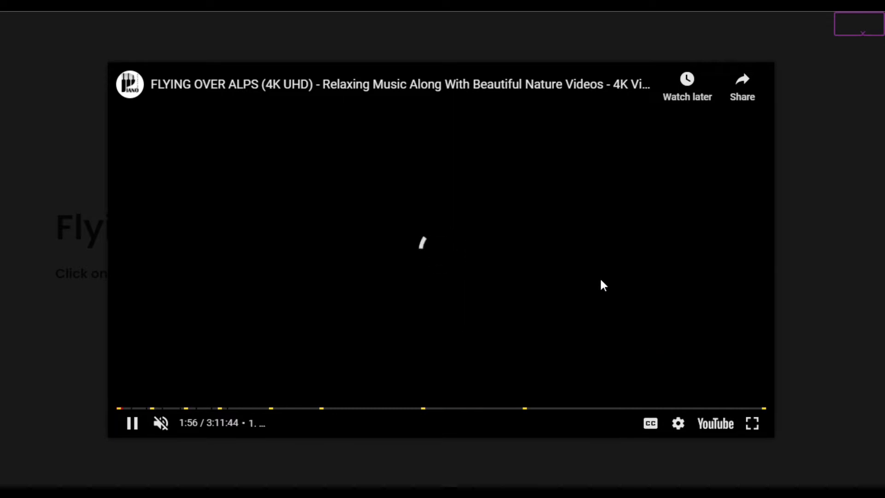
{"action": "left_click", "coordinate": [870, 23]}
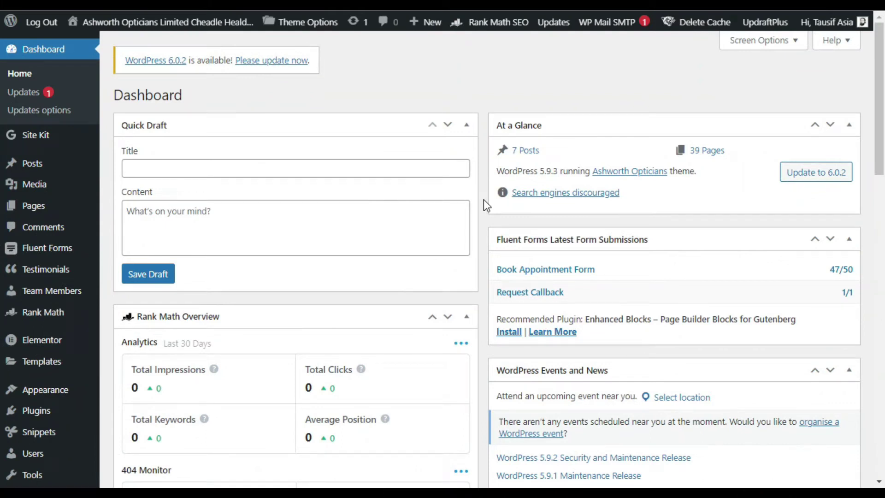
Search Add Plugins for 'unlimited elements' and confirm Unlimited Elements for Elementor is active.
{"action": "scroll", "coordinate": [484, 200], "scroll_direction": "down", "scroll_amount": 6}
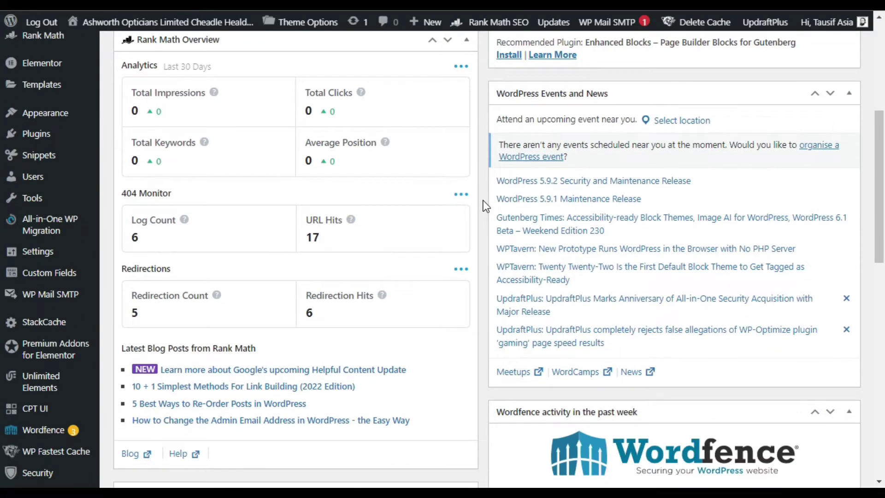
{"action": "mouse_move", "coordinate": [35, 137]}
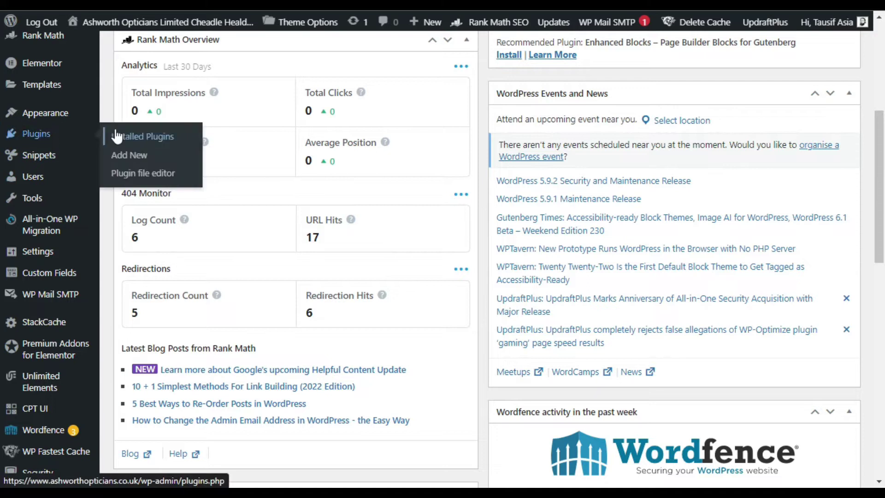
{"action": "left_click", "coordinate": [125, 159]}
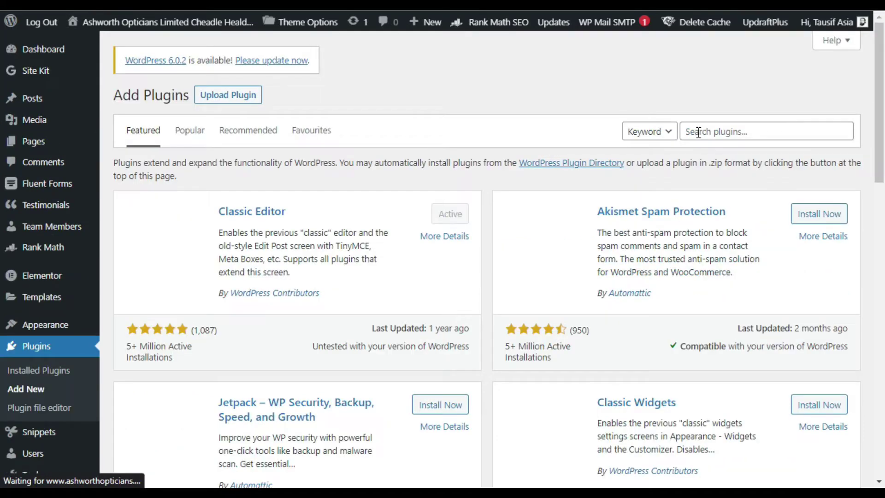
{"action": "left_click", "coordinate": [698, 132]}
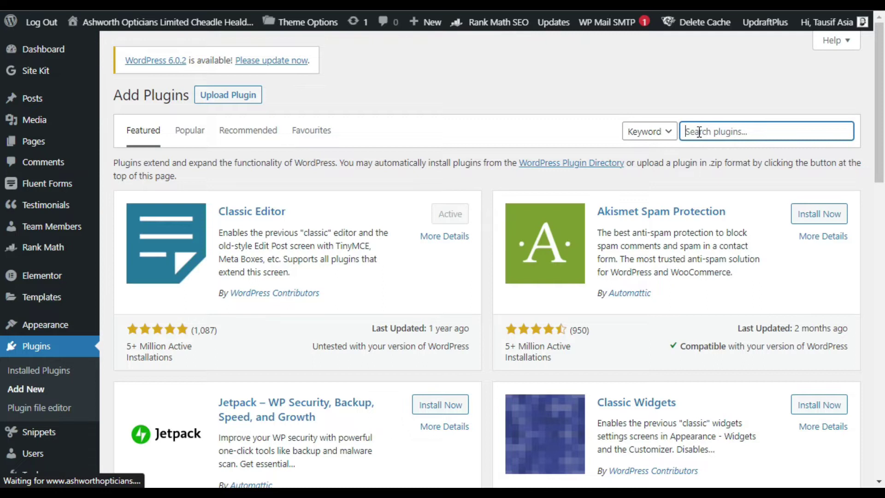
{"action": "type", "text": "unlimited elements"}
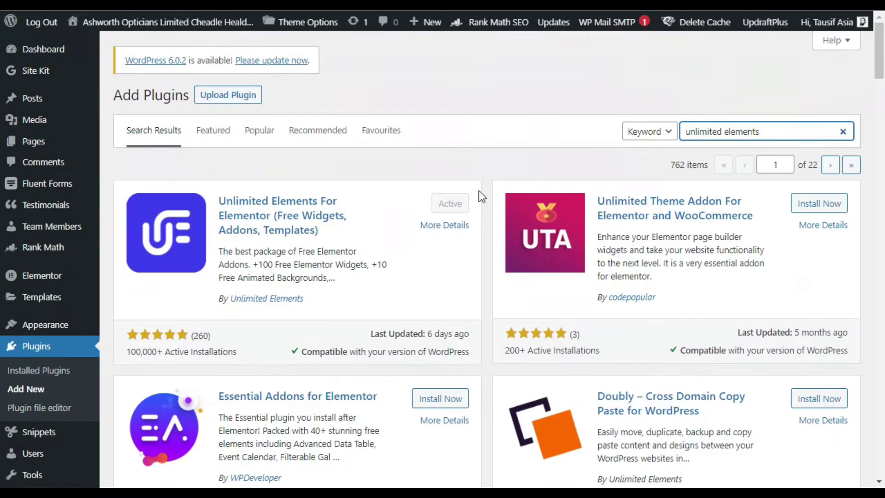
{"action": "scroll", "coordinate": [477, 192], "scroll_direction": "down", "scroll_amount": 8}
Open the Unlimited Elements Widgets library and browse the Creative Widgets grid.
{"action": "mouse_move", "coordinate": [28, 320]}
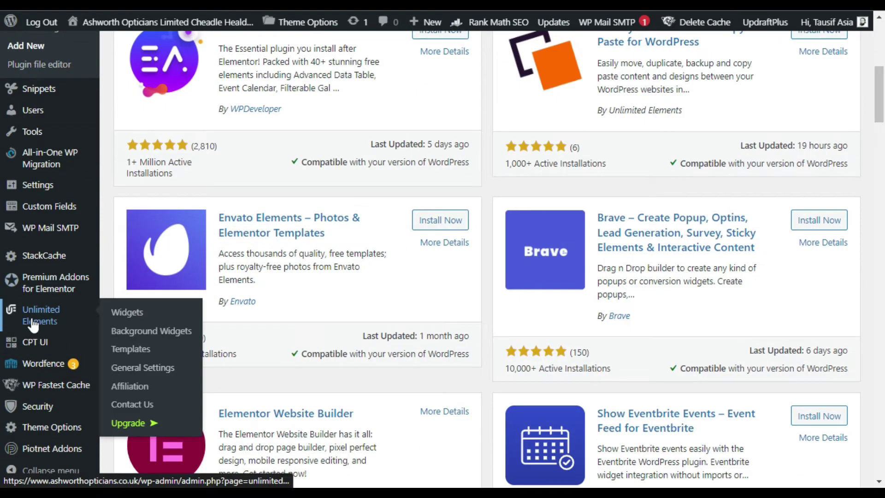
{"action": "left_click", "coordinate": [141, 313]}
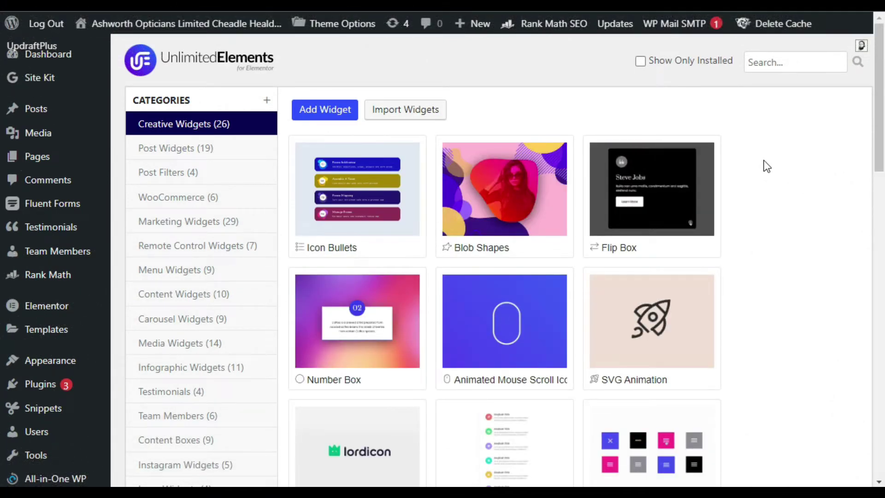
{"action": "scroll", "coordinate": [766, 166], "scroll_direction": "down", "scroll_amount": 4}
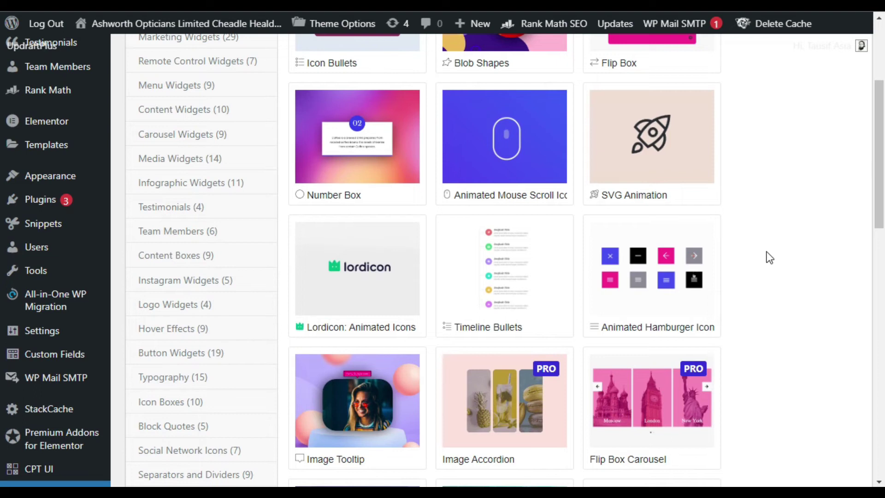
{"action": "scroll", "coordinate": [345, 284], "scroll_direction": "down", "scroll_amount": 2}
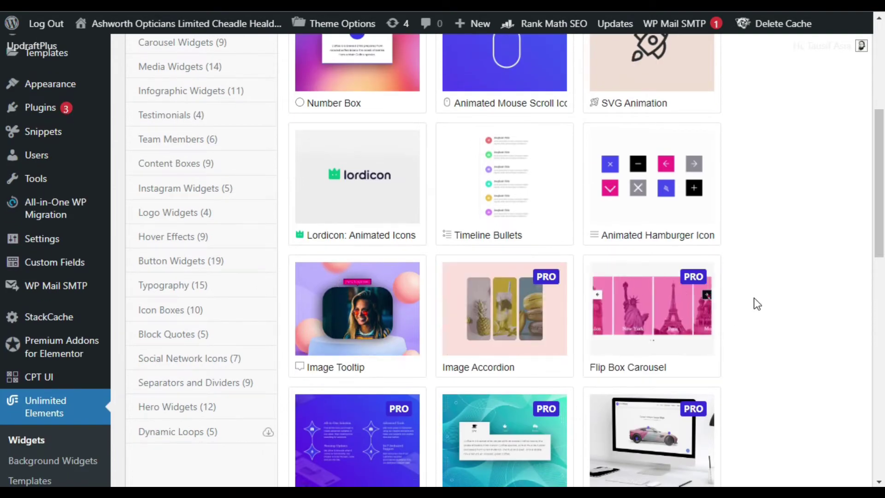
{"action": "scroll", "coordinate": [365, 317], "scroll_direction": "down", "scroll_amount": 2}
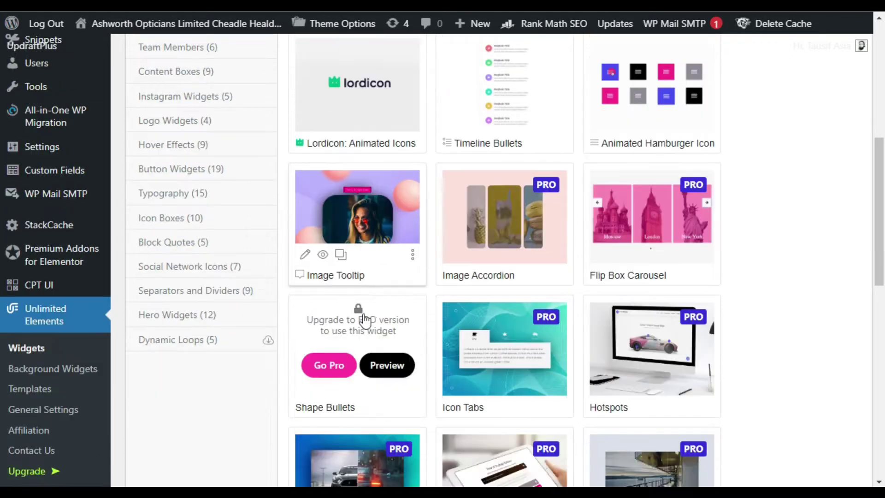
{"action": "scroll", "coordinate": [372, 303], "scroll_direction": "up", "scroll_amount": 1}
{"action": "scroll", "coordinate": [373, 303], "scroll_direction": "up", "scroll_amount": 1}
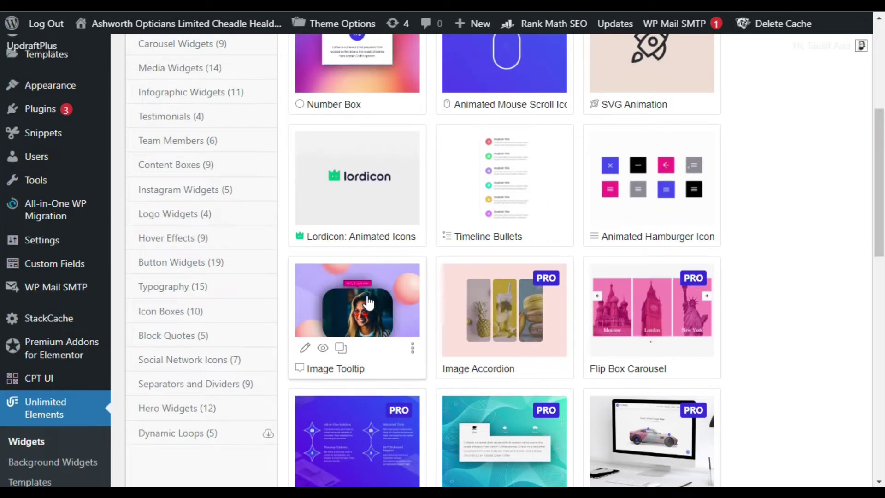
{"action": "scroll", "coordinate": [368, 303], "scroll_direction": "up", "scroll_amount": 2}
{"action": "scroll", "coordinate": [369, 303], "scroll_direction": "down", "scroll_amount": 2}
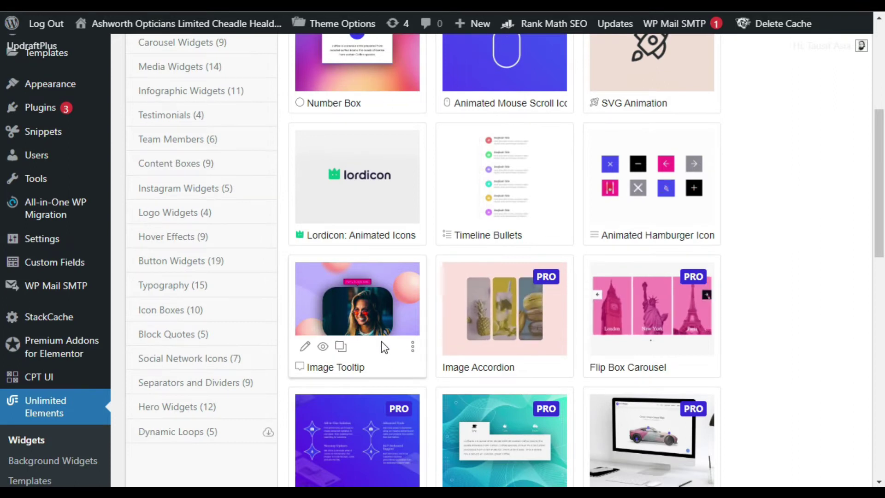
{"action": "scroll", "coordinate": [380, 341], "scroll_direction": "up", "scroll_amount": 6}
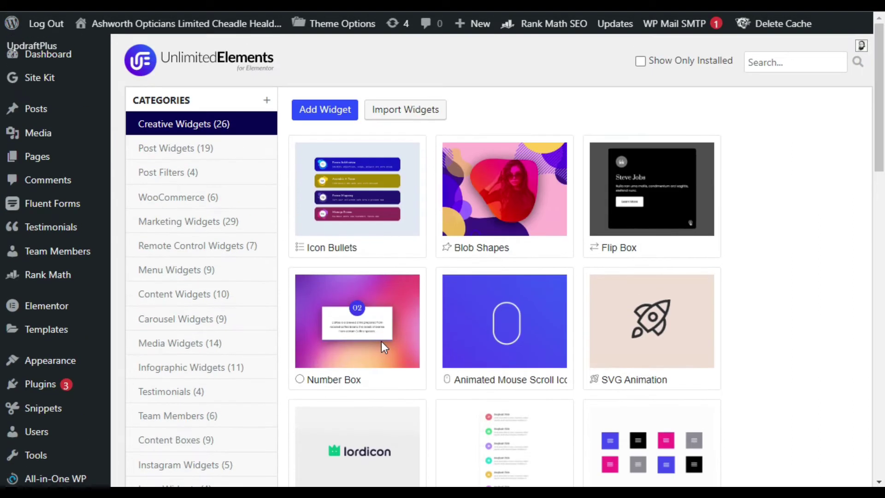
Search the widget library for 'video play button' and dismiss the search suggestions.
{"action": "left_click", "coordinate": [793, 64]}
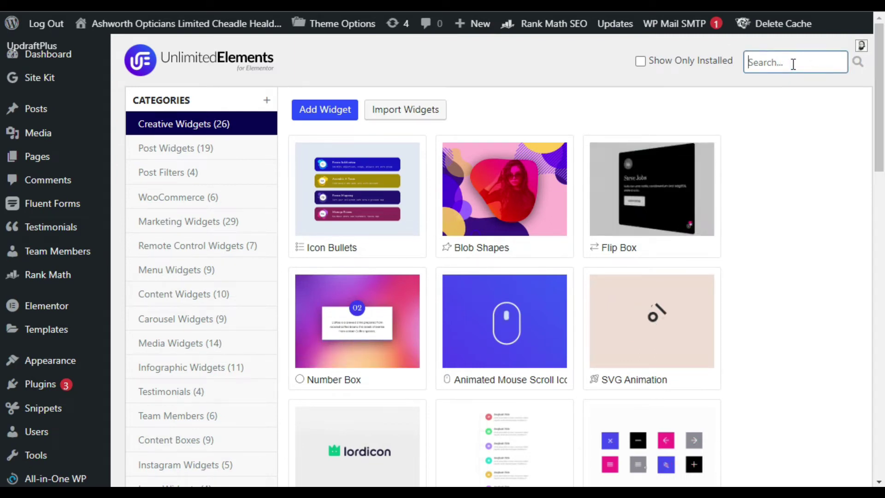
{"action": "type", "text": "video play bu"}
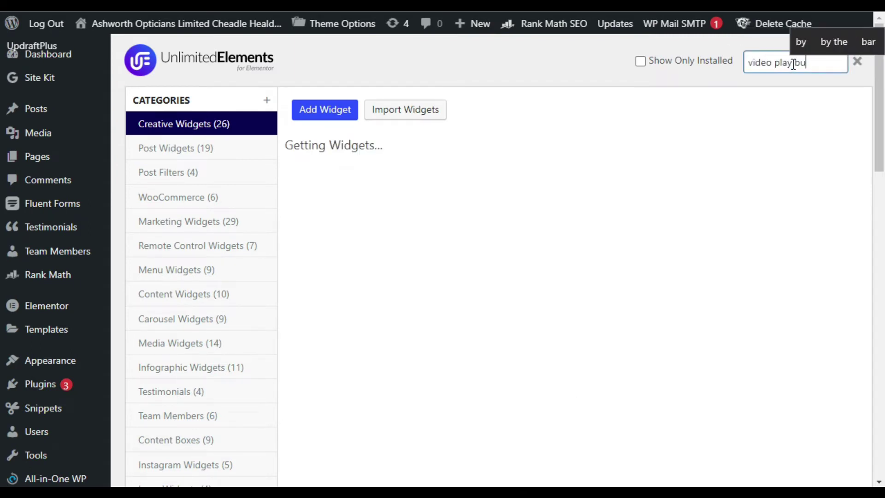
{"action": "type", "text": "tton"}
{"action": "mouse_move", "coordinate": [329, 201]}
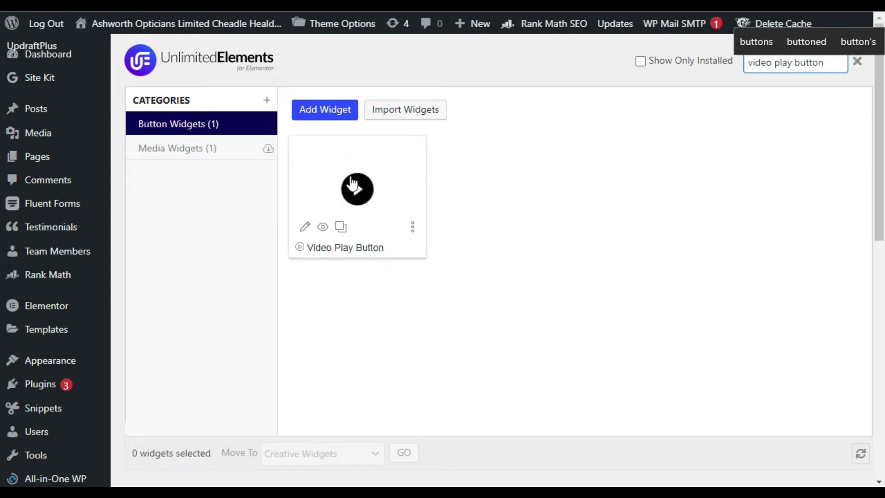
{"action": "left_click", "coordinate": [339, 205]}
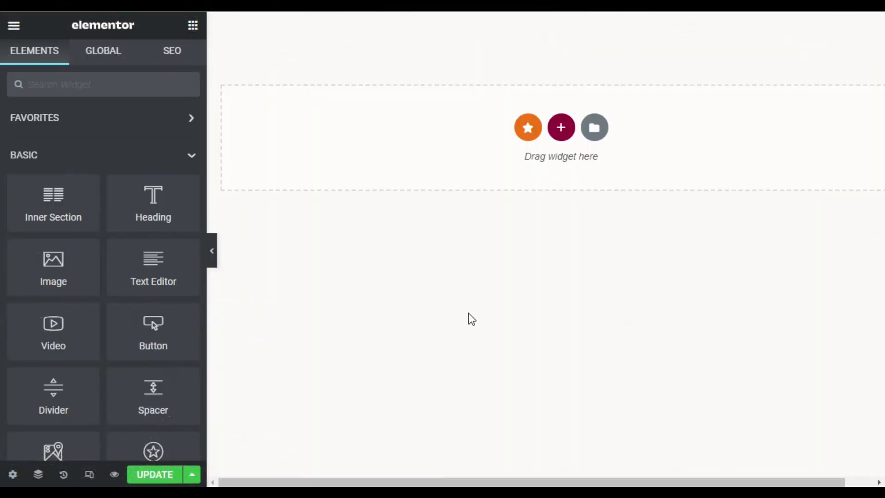
Add a two-column section that fills the screen height.
{"action": "left_click", "coordinate": [562, 129]}
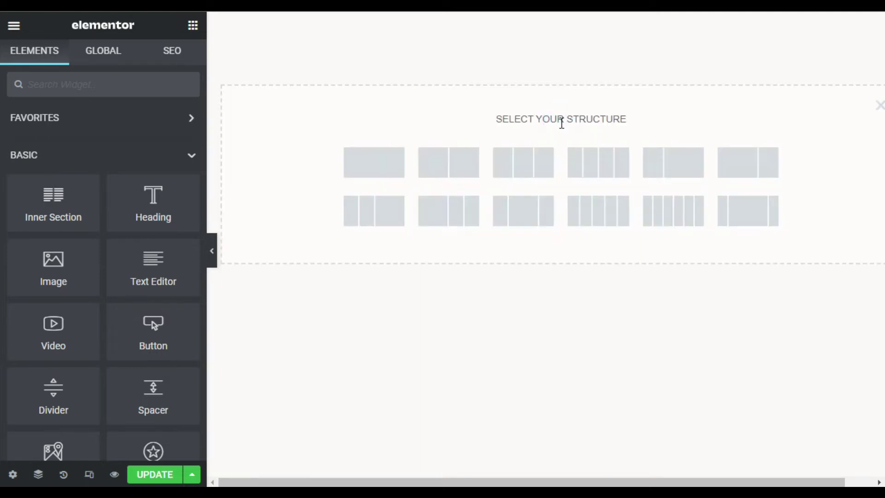
{"action": "left_click", "coordinate": [448, 166]}
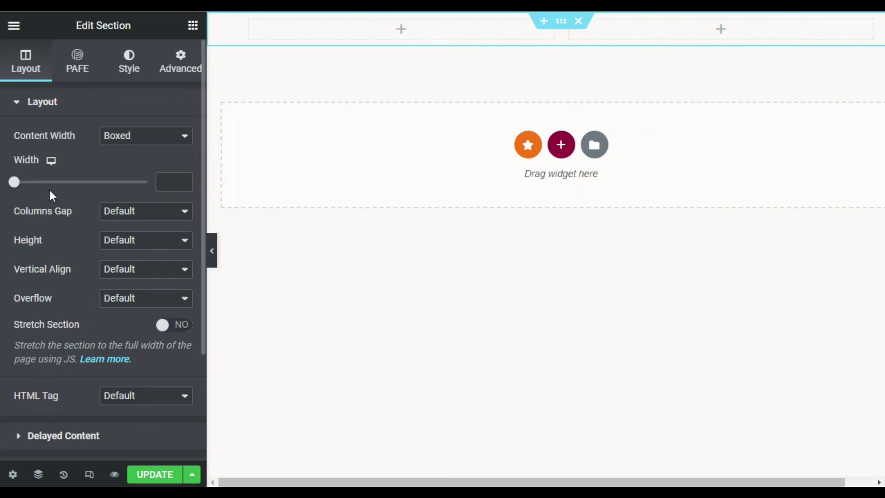
{"action": "left_click", "coordinate": [147, 240]}
{"action": "left_click", "coordinate": [156, 271]}
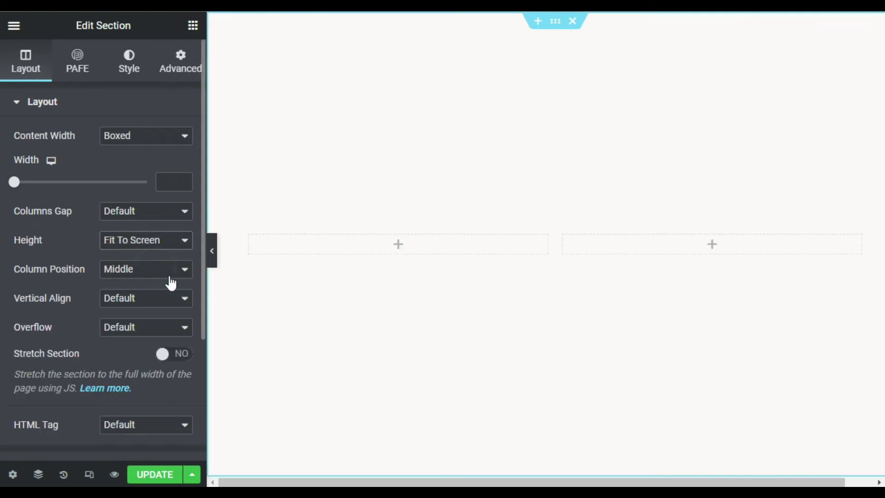
Place a Heading widget in the left column reading 'Flying Over Apls'.
{"action": "left_click", "coordinate": [399, 244]}
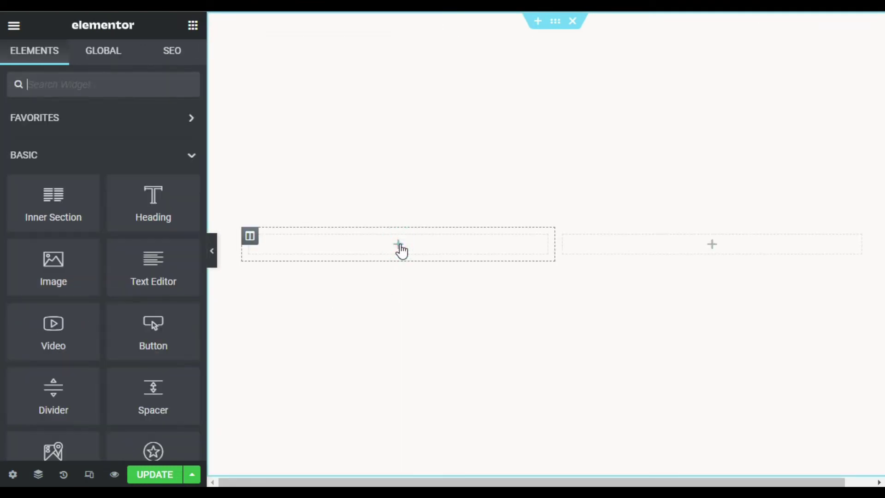
{"action": "left_click_drag", "start_coordinate": [132, 205], "coordinate": [409, 238]}
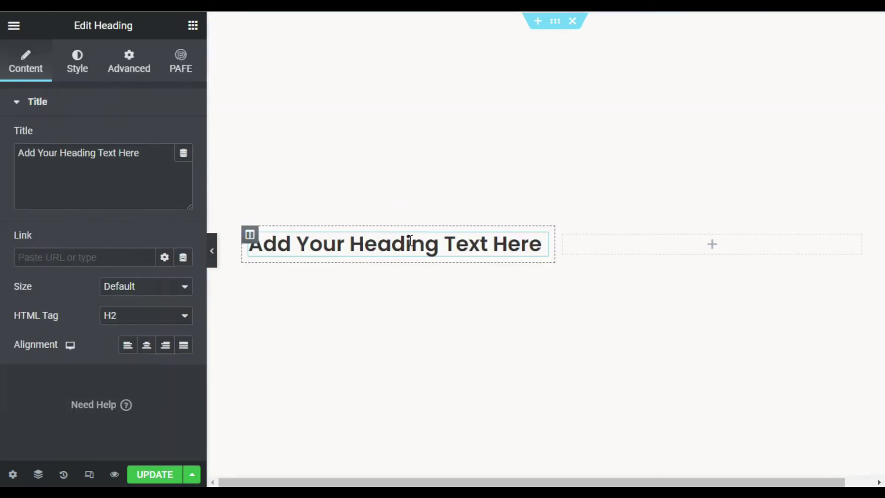
{"action": "left_click_drag", "start_coordinate": [155, 155], "coordinate": [7, 153]}
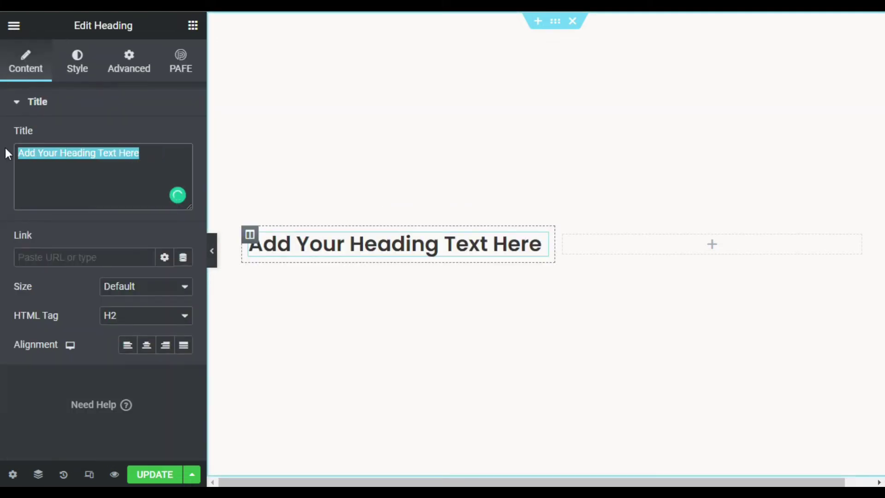
{"action": "key", "text": "BackSpace"}
{"action": "type", "text": "Flyi"}
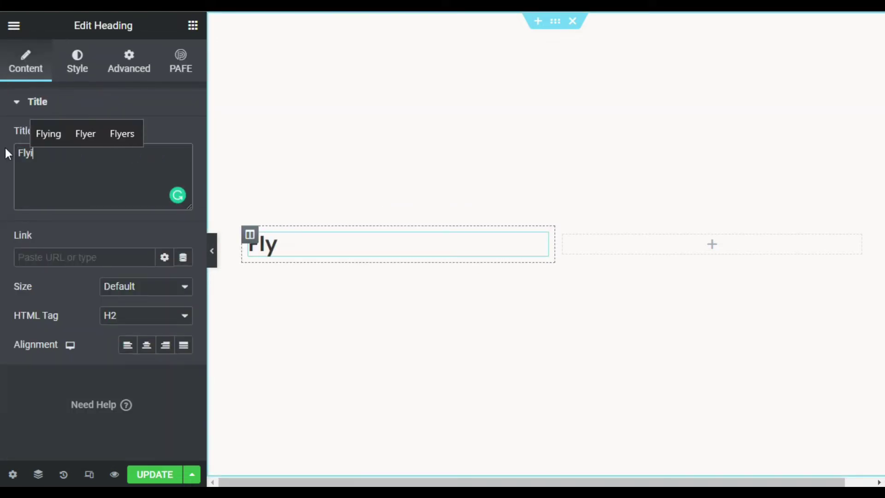
{"action": "type", "text": "ng Ov"}
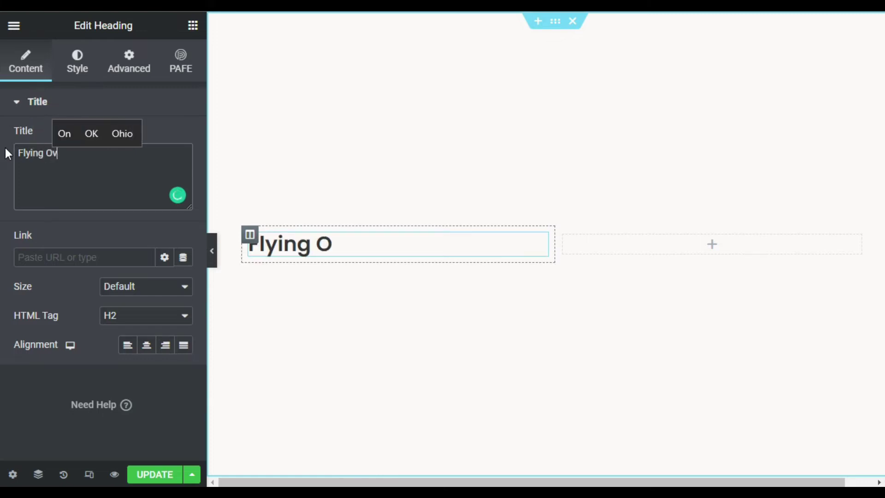
{"action": "type", "text": "er Apls"}
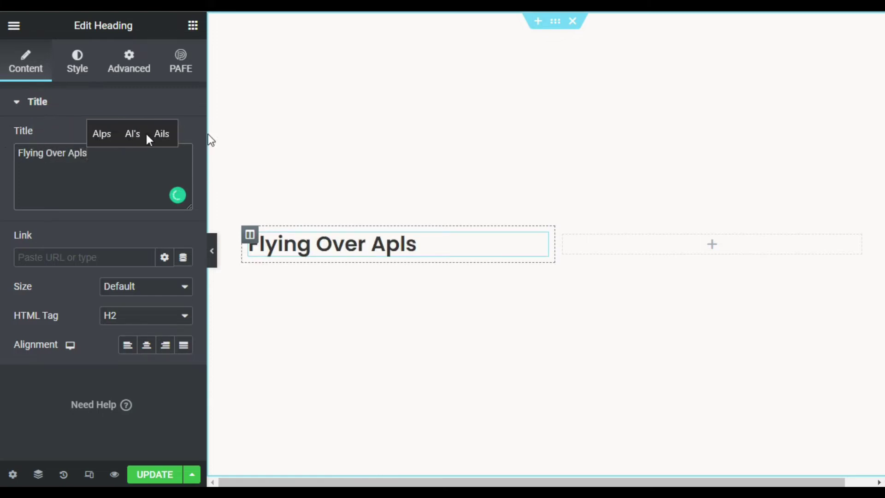
Set the heading's typography size to 50 px.
{"action": "left_click", "coordinate": [82, 64]}
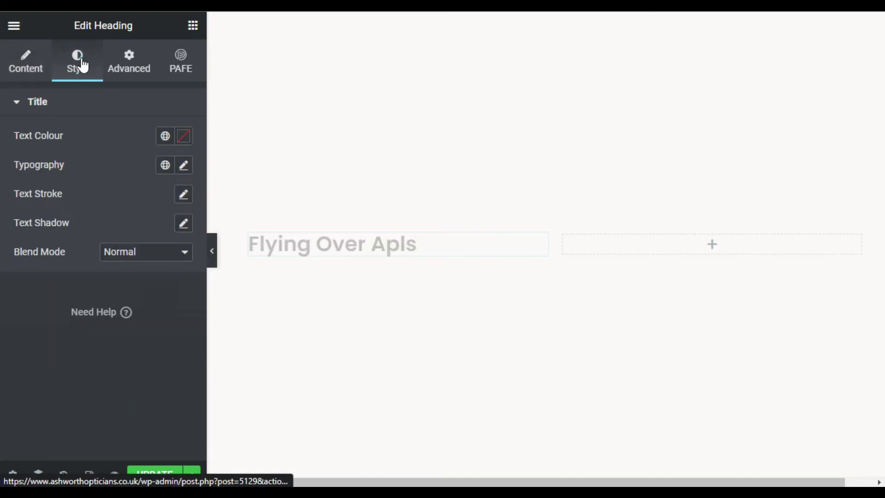
{"action": "left_click", "coordinate": [184, 166]}
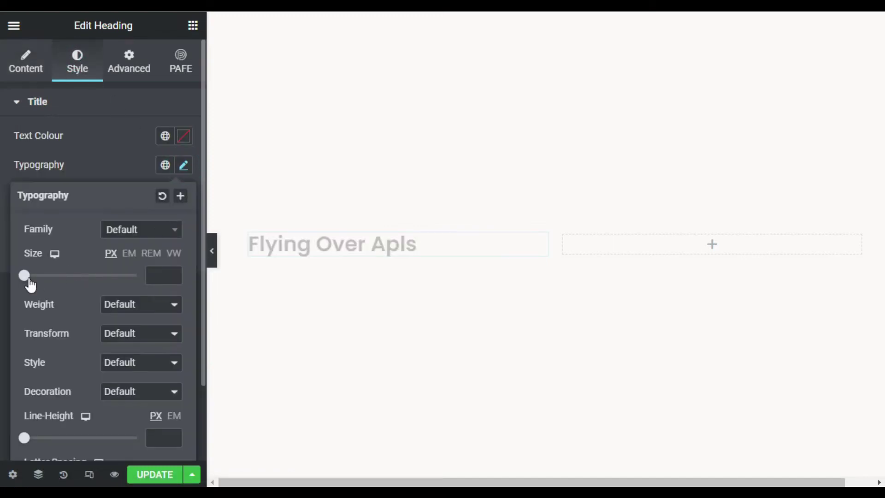
{"action": "left_click_drag", "start_coordinate": [31, 284], "coordinate": [58, 286]}
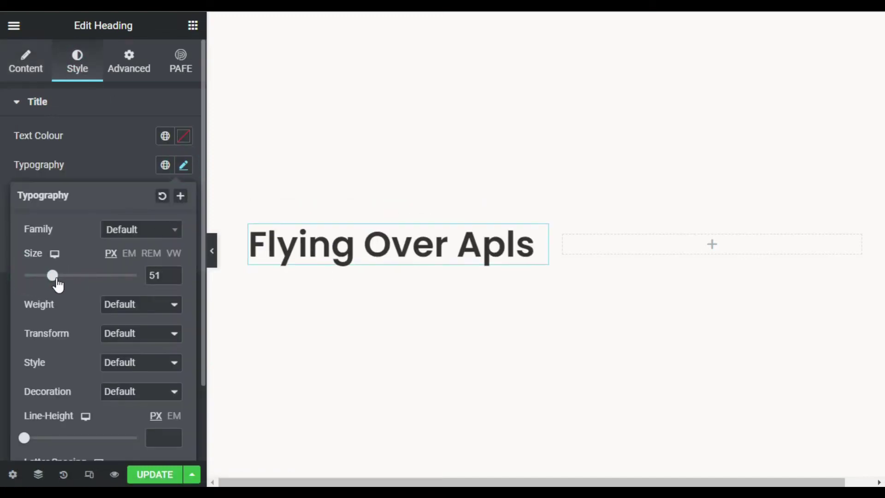
{"action": "left_click", "coordinate": [173, 279]}
{"action": "left_click", "coordinate": [100, 151]}
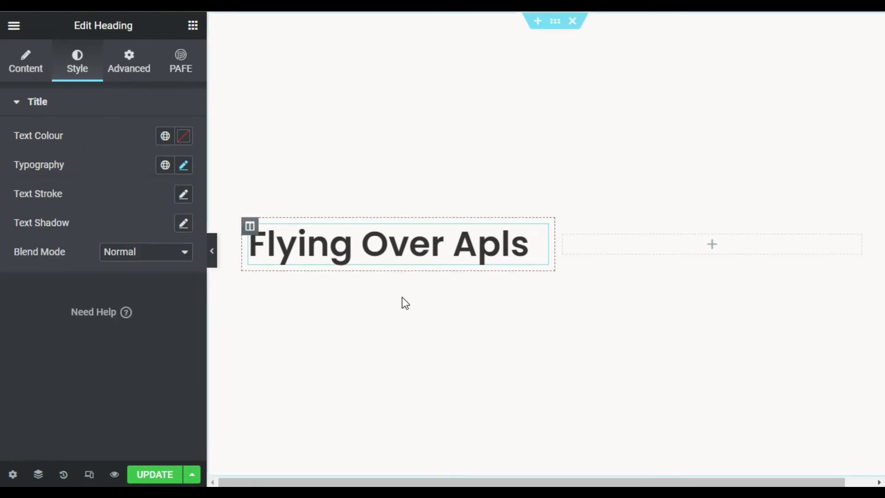
{"action": "left_click", "coordinate": [193, 27]}
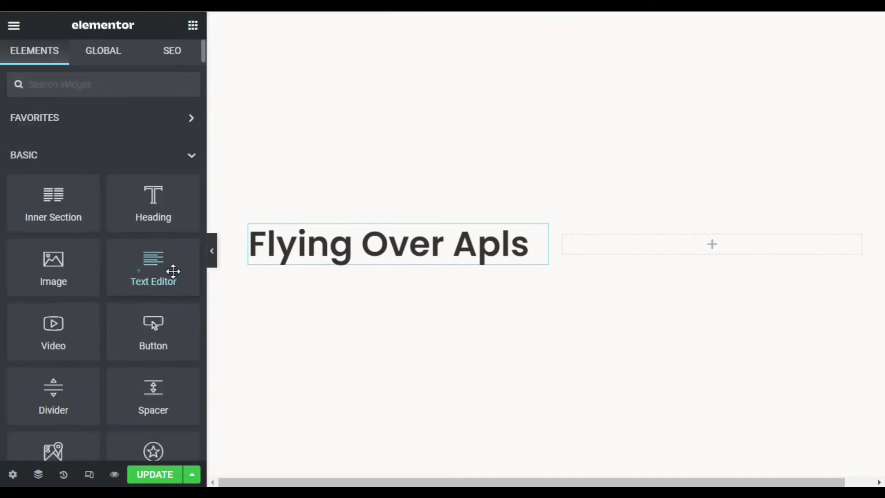
Add a Text Editor block below the heading and format it as Heading 5.
{"action": "left_click_drag", "start_coordinate": [173, 273], "coordinate": [358, 293]}
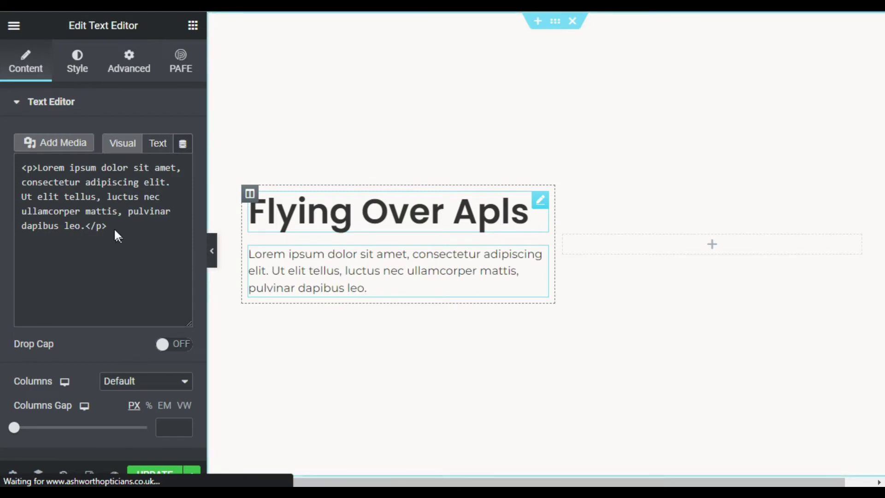
{"action": "left_click_drag", "start_coordinate": [169, 335], "coordinate": [21, 282]}
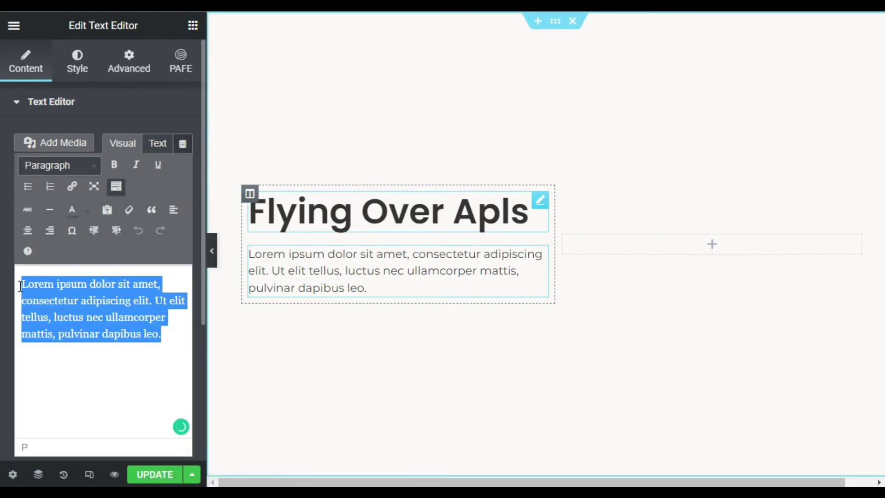
{"action": "left_click", "coordinate": [92, 164]}
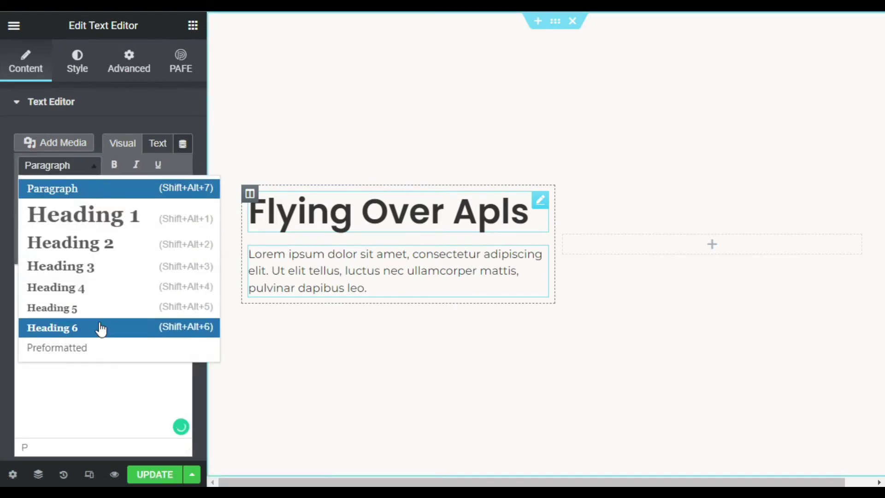
{"action": "left_click", "coordinate": [104, 308]}
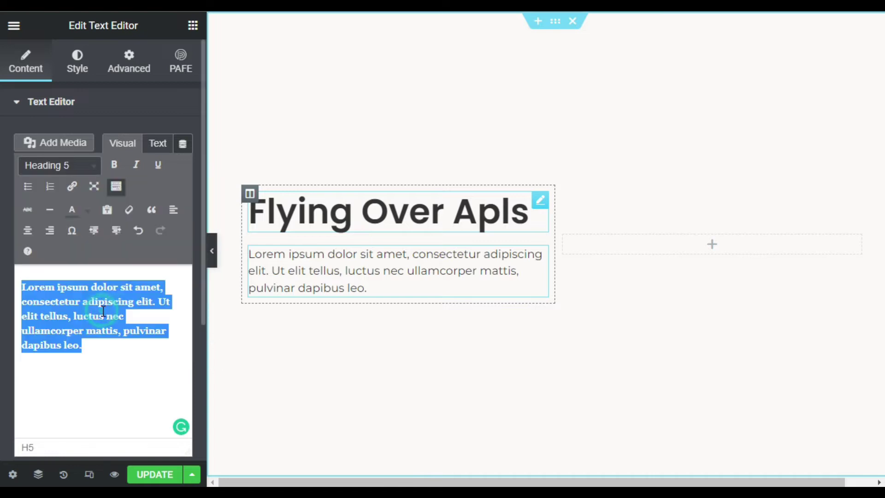
Replace the placeholder paragraph with 'Click this button to play the Video'.
{"action": "left_click", "coordinate": [102, 349]}
{"action": "left_click_drag", "start_coordinate": [92, 348], "coordinate": [14, 288]}
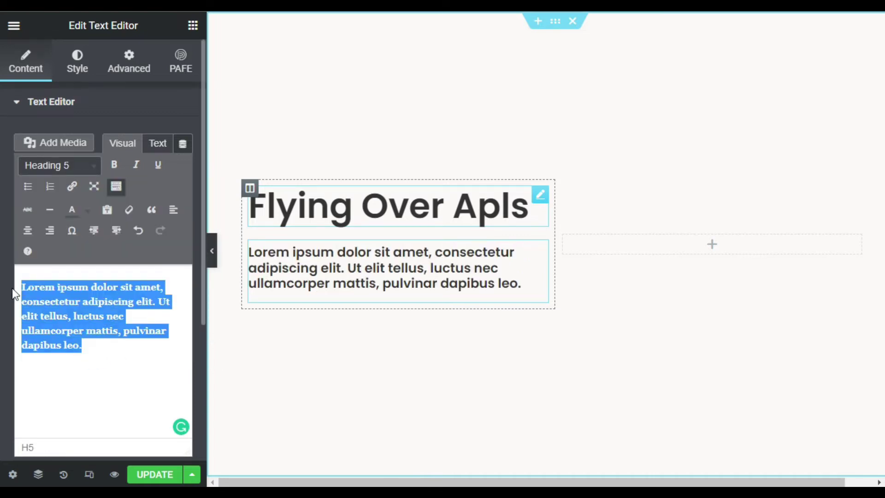
{"action": "key", "text": "BackSpace"}
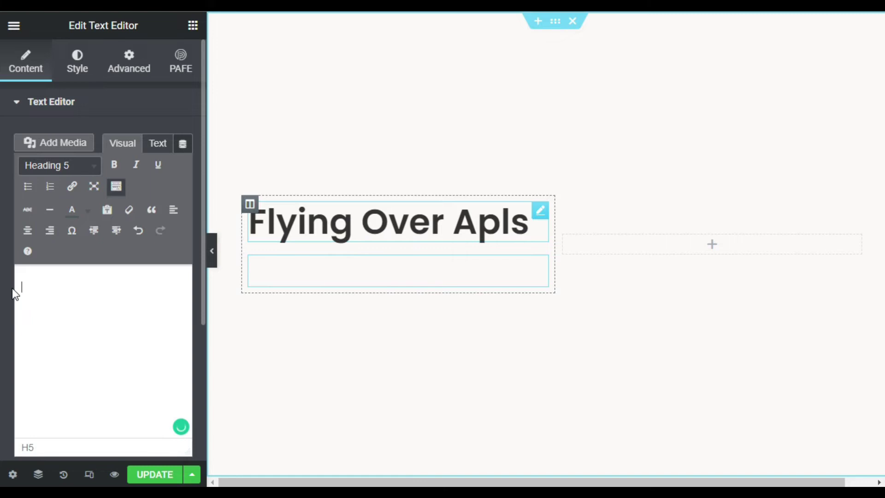
{"action": "type", "text": "Click this button "}
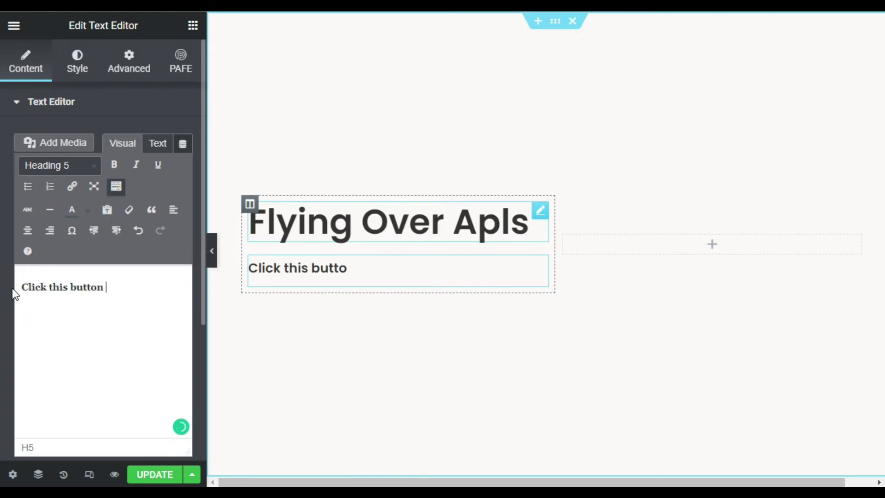
{"action": "type", "text": "to play the Videoa"}
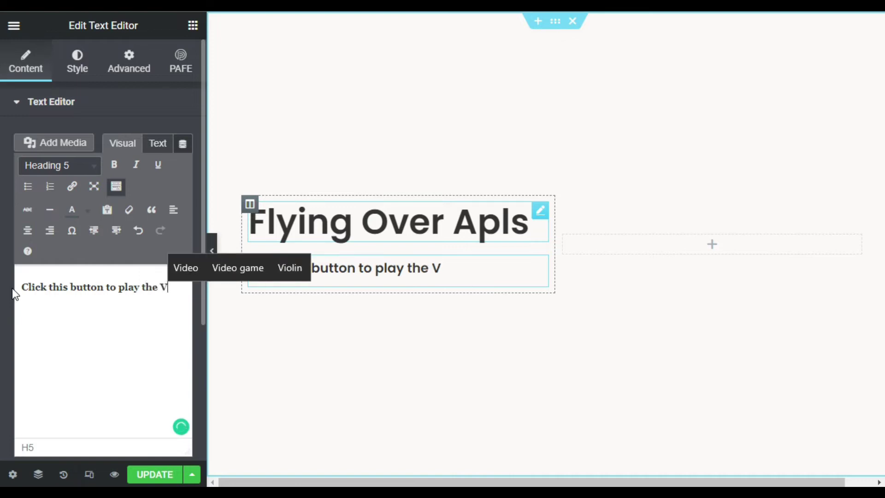
{"action": "key", "text": "BackSpace"}
Capitalize 'Button' and 'Play' and append a ➡ arrow at the end.
{"action": "key", "text": "ctrl+Left"}
{"action": "key", "text": "ctrl+Left"}
{"action": "key", "text": "ctrl+Left"}
{"action": "key", "text": "ctrl+Left"}
{"action": "key", "text": "ctrl+Left"}
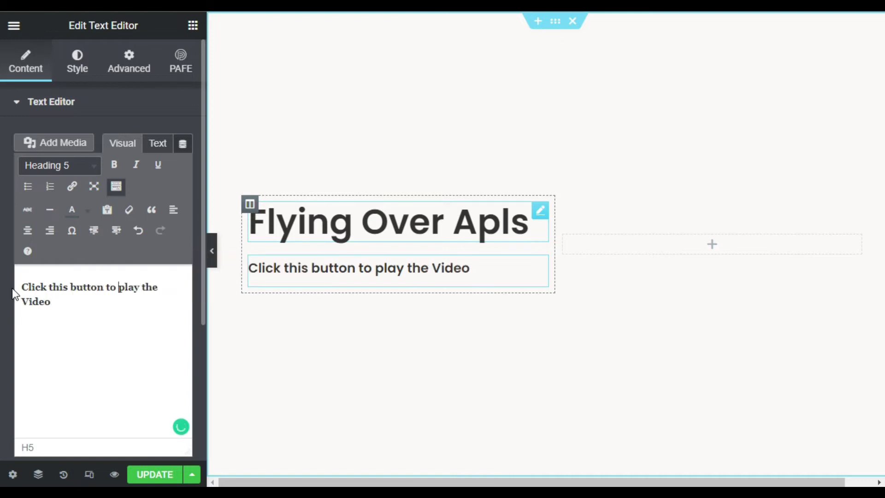
{"action": "key", "text": "Delete"}
{"action": "type", "text": "B"}
{"action": "key", "text": "ctrl+Right"}
{"action": "key", "text": "ctrl+Right"}
{"action": "key", "text": "Delete"}
{"action": "type", "text": "P"}
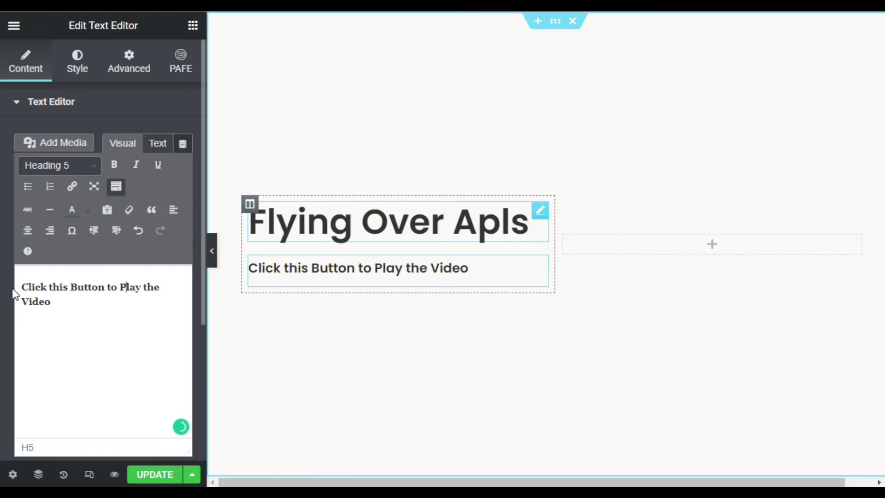
{"action": "key", "text": "ctrl+End"}
{"action": "type", "text": "➡"}
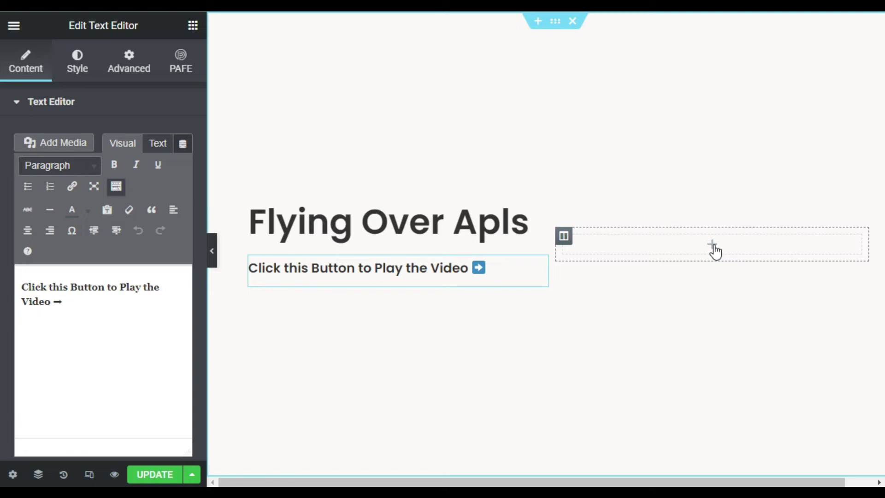
Search the widgets for 'video play' and drop the Video Play Button into the right column.
{"action": "left_click", "coordinate": [711, 241]}
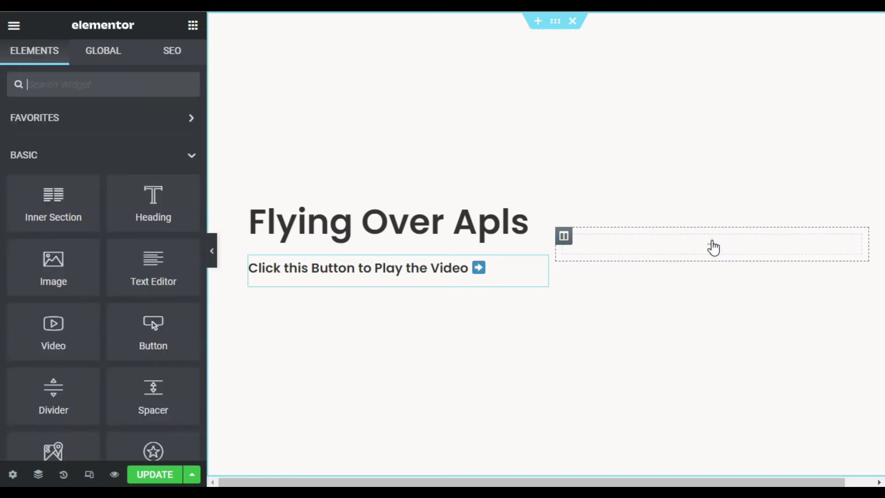
{"action": "left_click", "coordinate": [81, 89]}
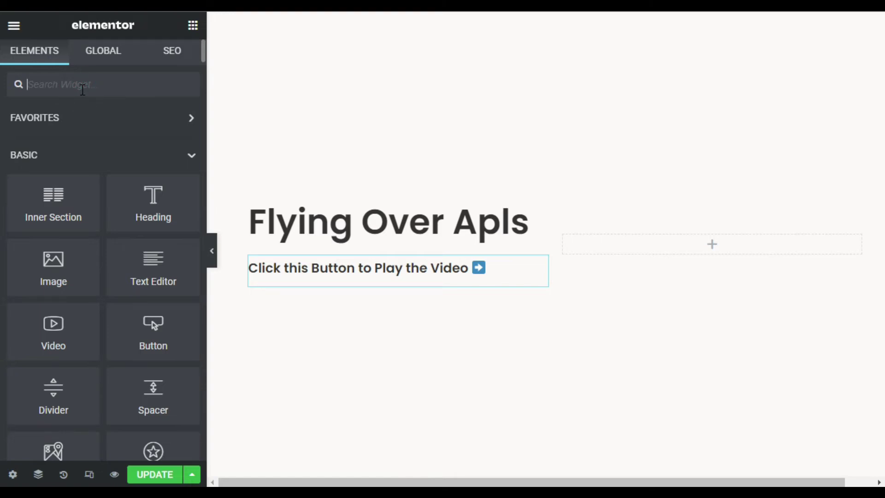
{"action": "type", "text": "video play"}
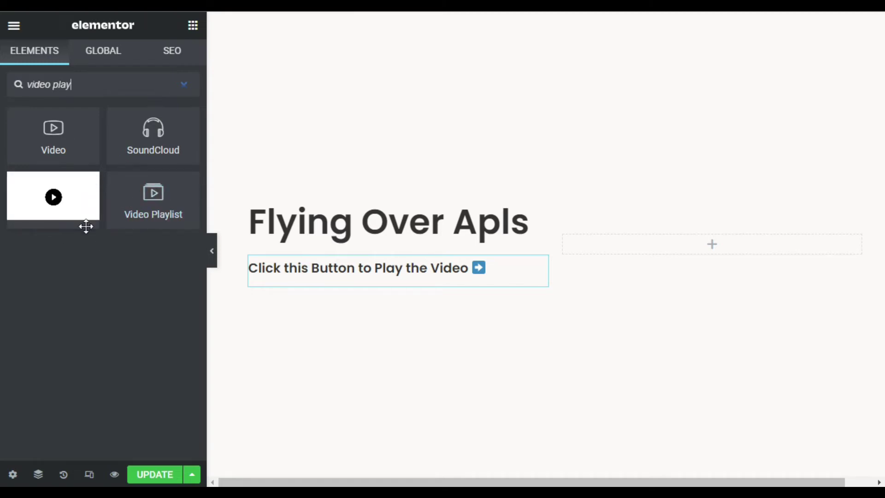
{"action": "left_click_drag", "start_coordinate": [43, 193], "coordinate": [623, 331]}
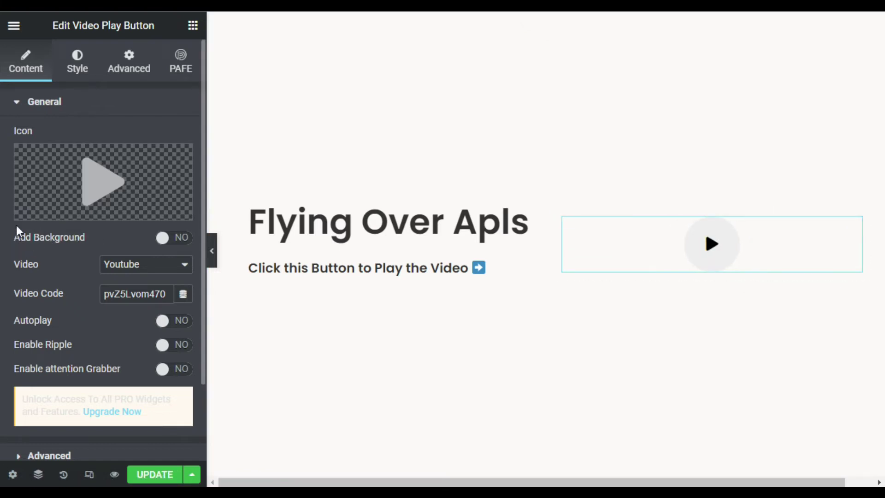
Try adding a background image to the play button, then remove it.
{"action": "mouse_move", "coordinate": [50, 167]}
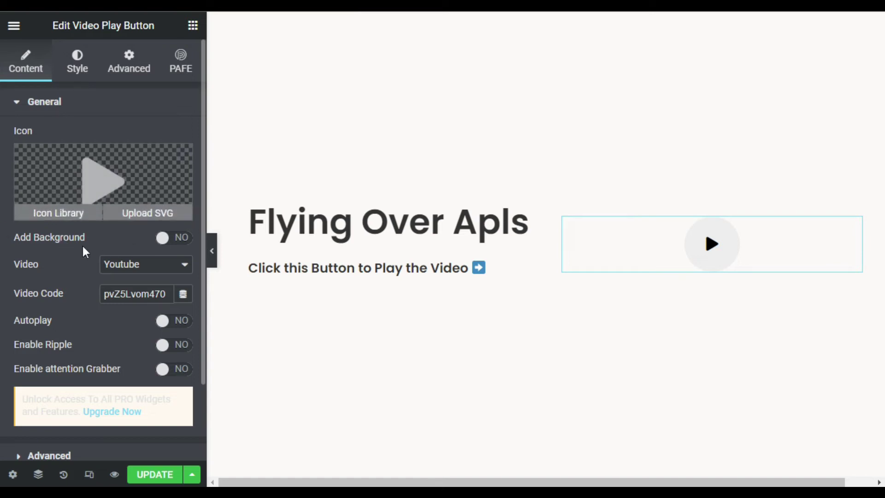
{"action": "left_click", "coordinate": [173, 238]}
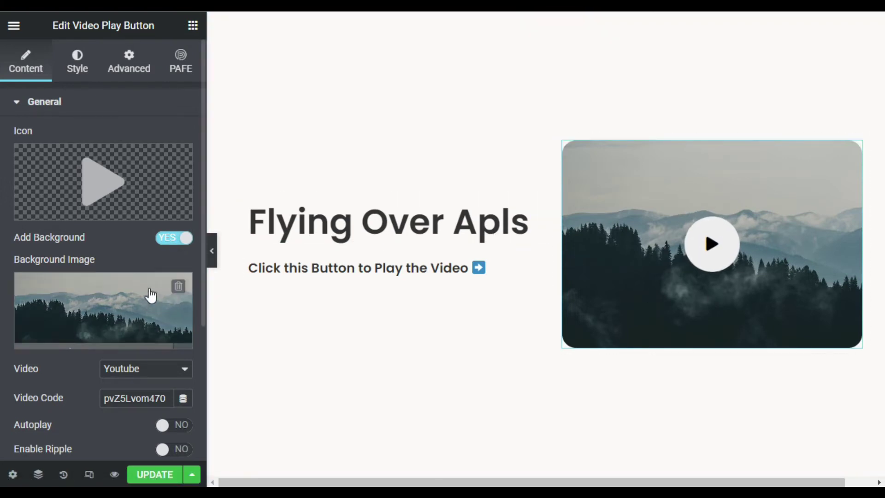
{"action": "left_click", "coordinate": [174, 238]}
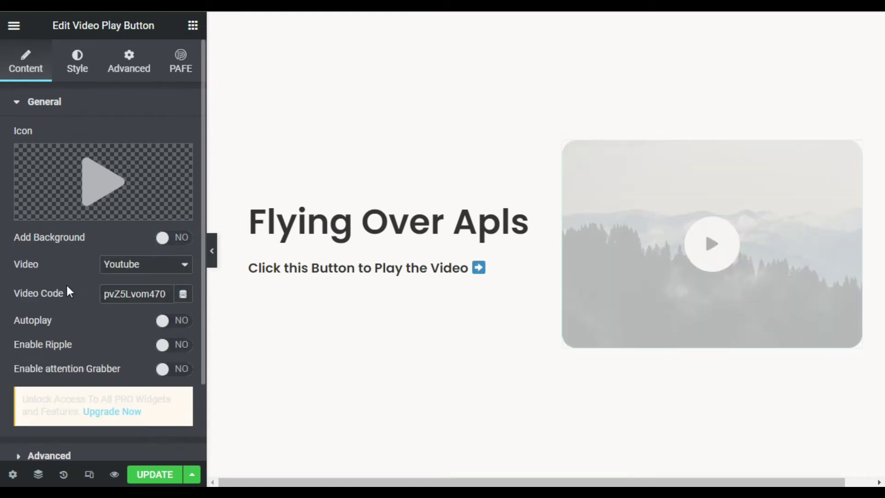
Keep YouTube as the video source and select the existing code pvZ5Lvom470.
{"action": "left_click", "coordinate": [118, 262]}
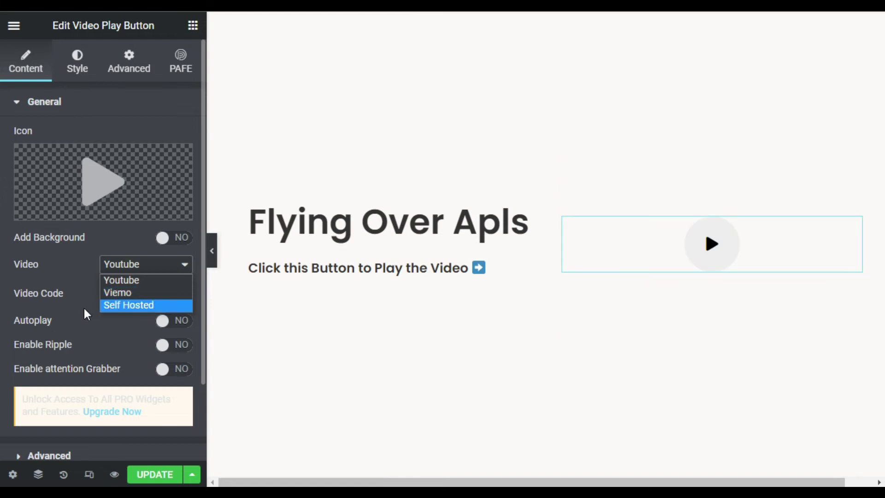
{"action": "left_click", "coordinate": [72, 283]}
{"action": "scroll", "coordinate": [114, 278], "scroll_direction": "down", "scroll_amount": 2}
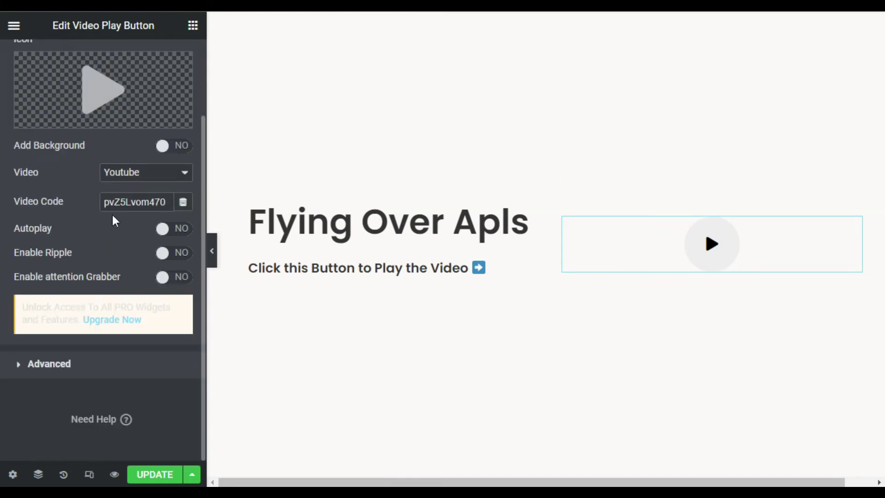
{"action": "left_click", "coordinate": [125, 201]}
{"action": "double_click", "coordinate": [145, 201]}
{"action": "left_click", "coordinate": [111, 198]}
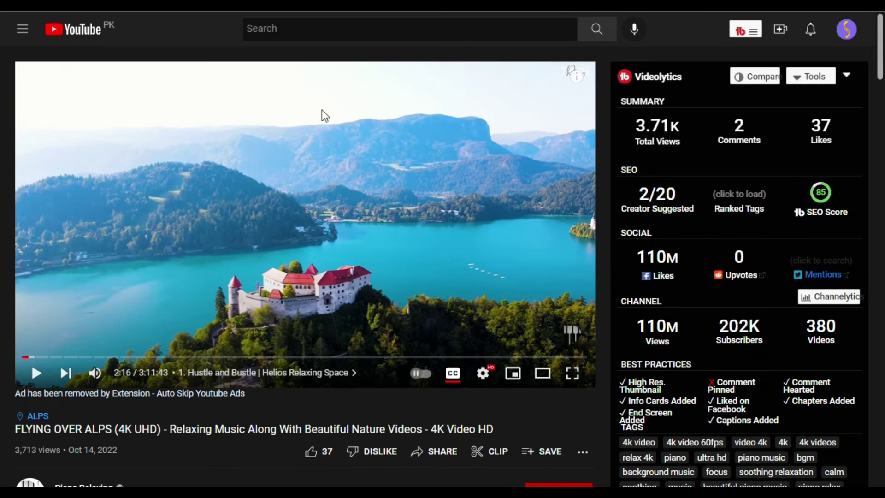
Copy a YouTube share link for the Flying Over Alps video that starts at 3:30.
{"action": "scroll", "coordinate": [156, 426], "scroll_direction": "down", "scroll_amount": 2}
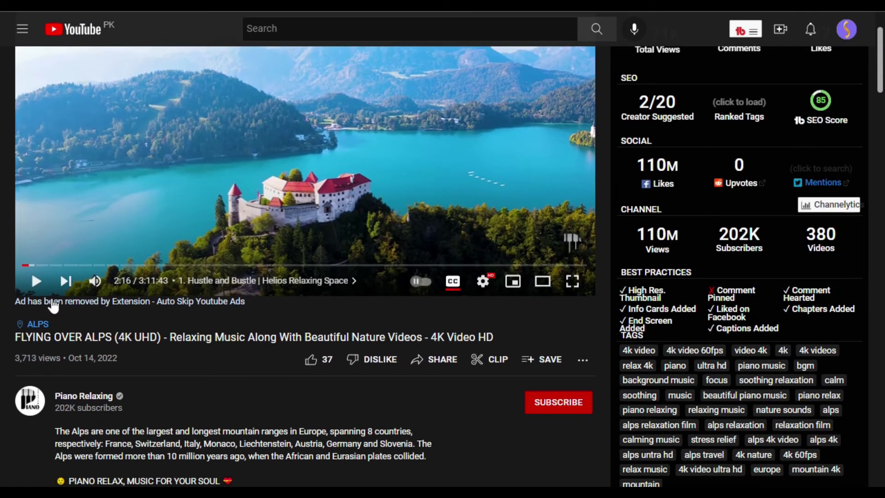
{"action": "scroll", "coordinate": [53, 305], "scroll_direction": "up", "scroll_amount": 2}
{"action": "left_click", "coordinate": [30, 357]}
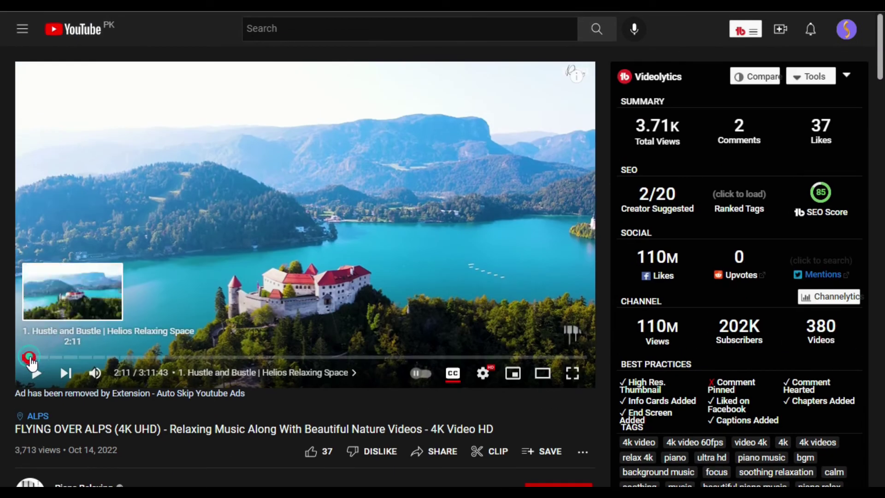
{"action": "left_click", "coordinate": [32, 358]}
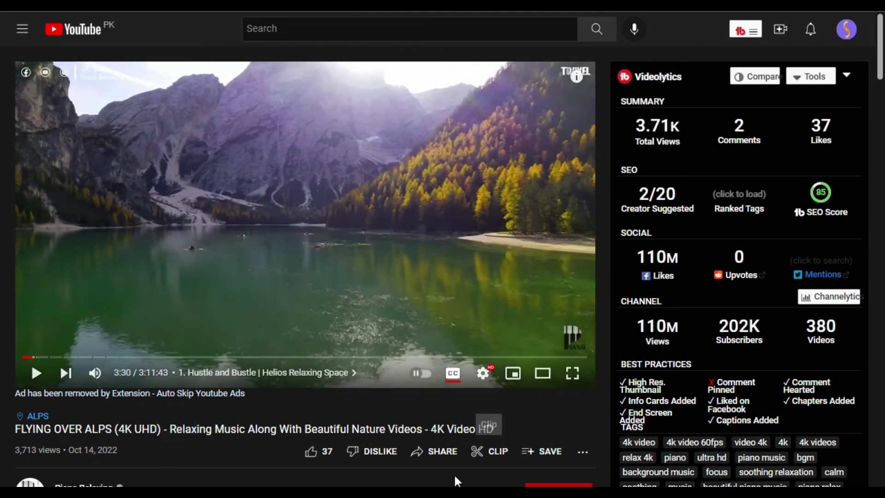
{"action": "left_click", "coordinate": [415, 453]}
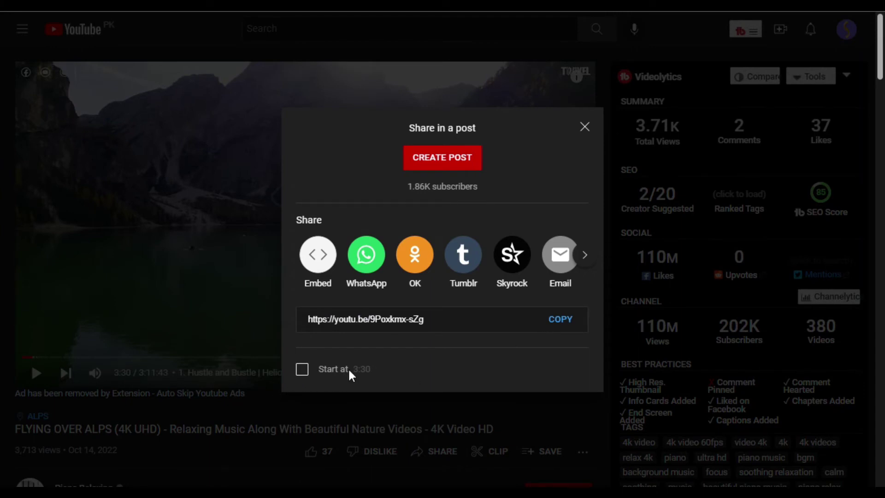
{"action": "left_click", "coordinate": [326, 375]}
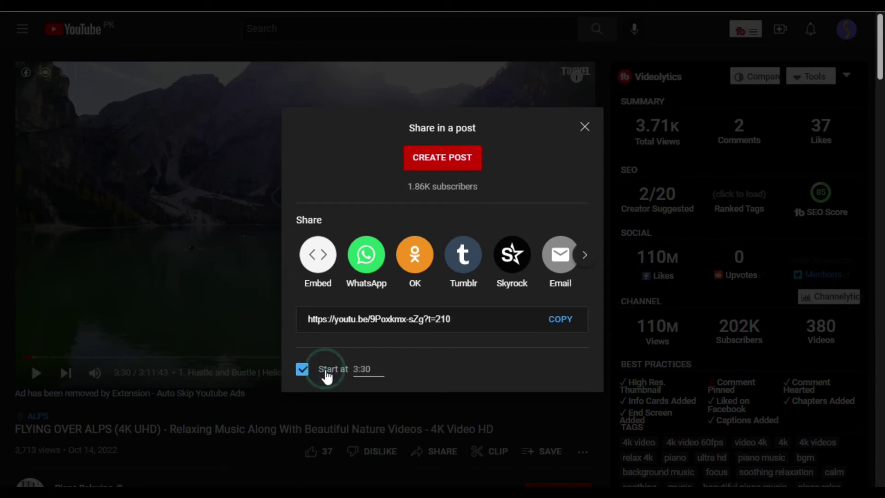
{"action": "left_click", "coordinate": [560, 319]}
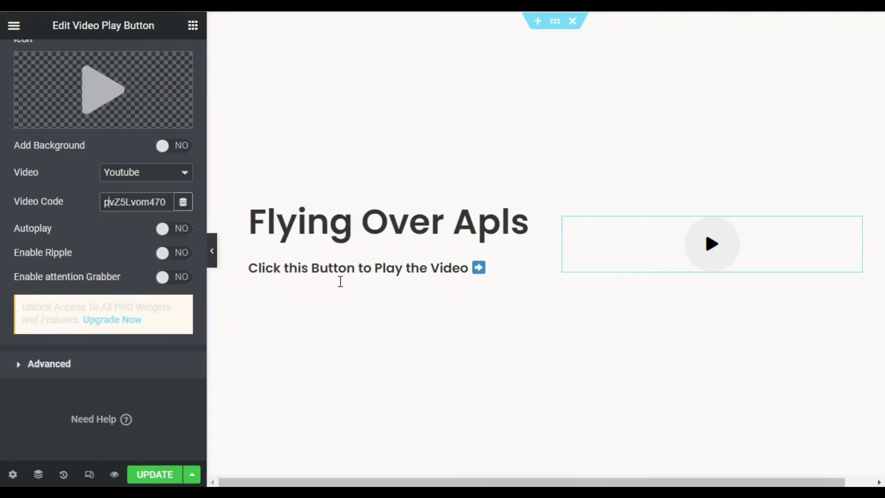
Replace the video code with the copied youtu.be link and enable the ripple effect.
{"action": "left_click", "coordinate": [148, 201]}
{"action": "key", "text": "ctrl+a"}
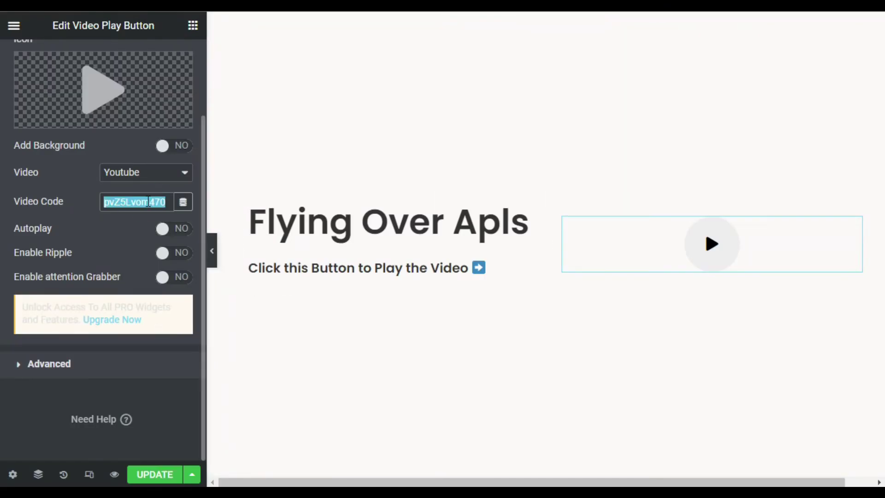
{"action": "key", "text": "ctrl+v"}
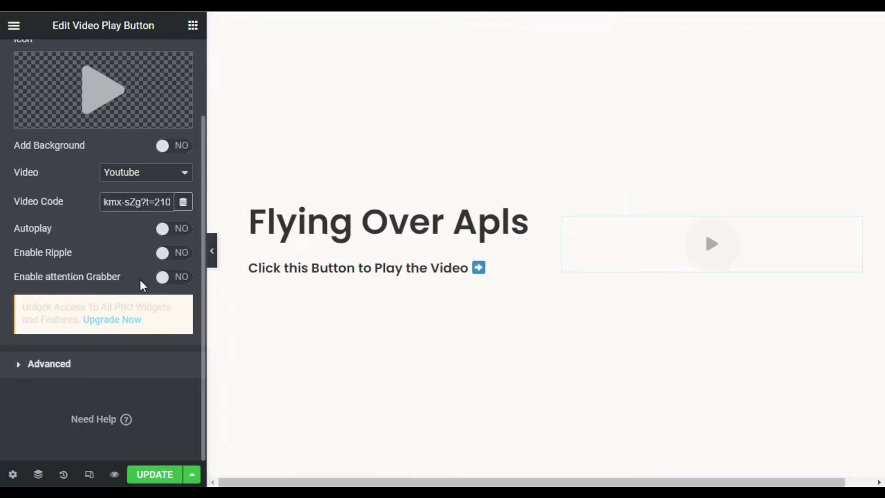
{"action": "left_click", "coordinate": [174, 252]}
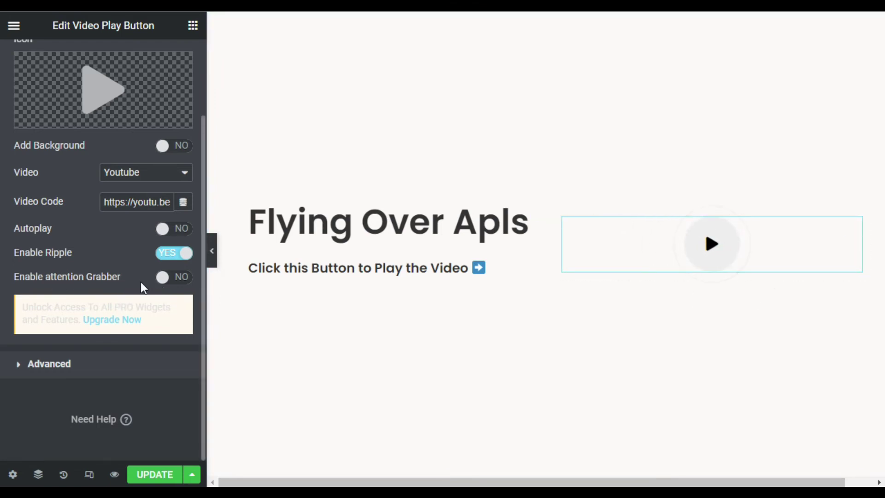
Enable the attention grabber and set its animation to Waggle instead of Bounce.
{"action": "left_click", "coordinate": [174, 279]}
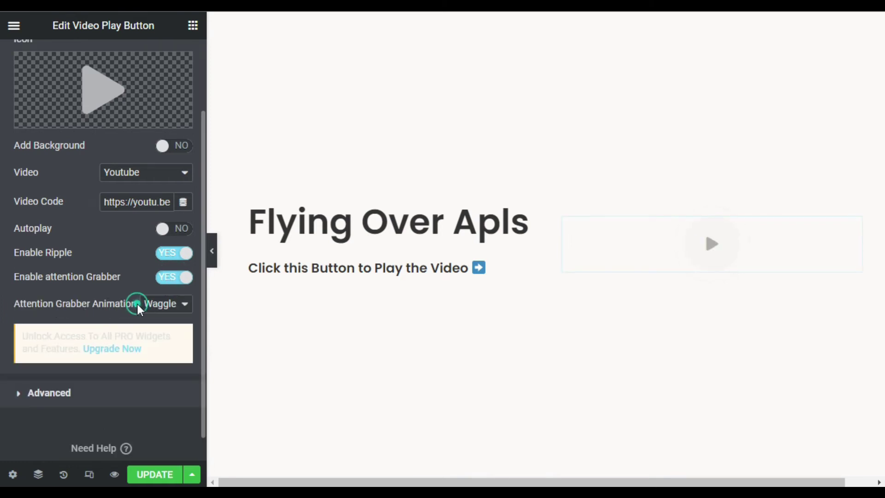
{"action": "left_click", "coordinate": [167, 305]}
{"action": "left_click", "coordinate": [171, 368]}
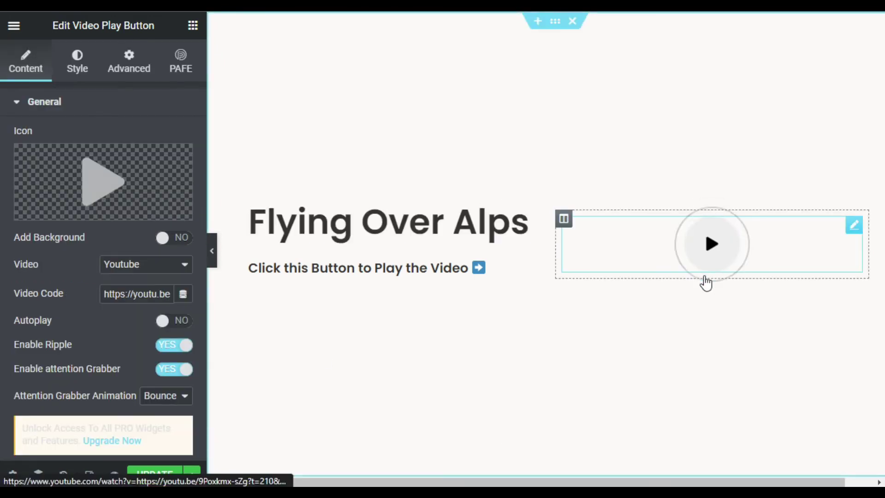
{"action": "scroll", "coordinate": [65, 367], "scroll_direction": "down", "scroll_amount": 2}
{"action": "left_click", "coordinate": [166, 308]}
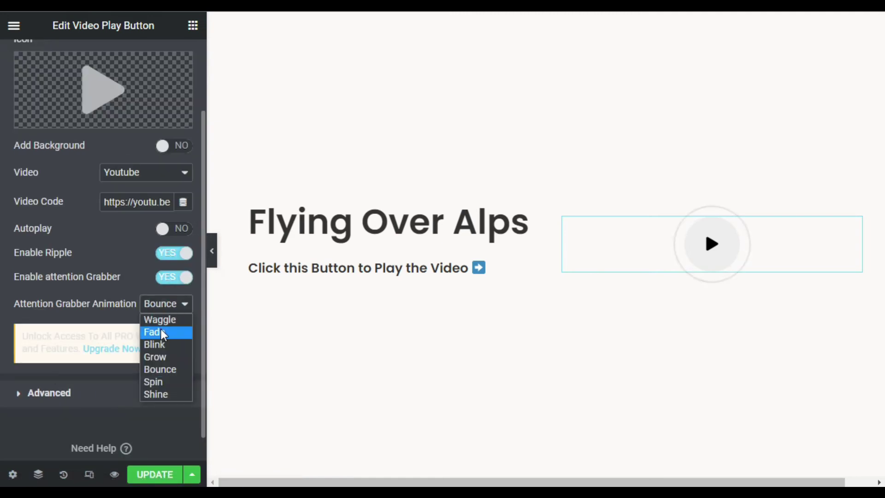
{"action": "left_click", "coordinate": [165, 319]}
{"action": "left_click", "coordinate": [182, 304]}
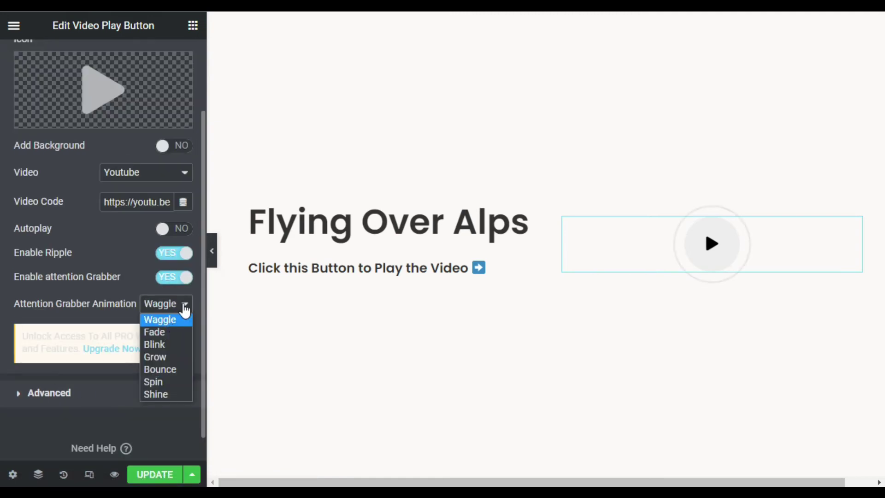
{"action": "left_click", "coordinate": [156, 322]}
{"action": "scroll", "coordinate": [69, 200], "scroll_direction": "up", "scroll_amount": 2}
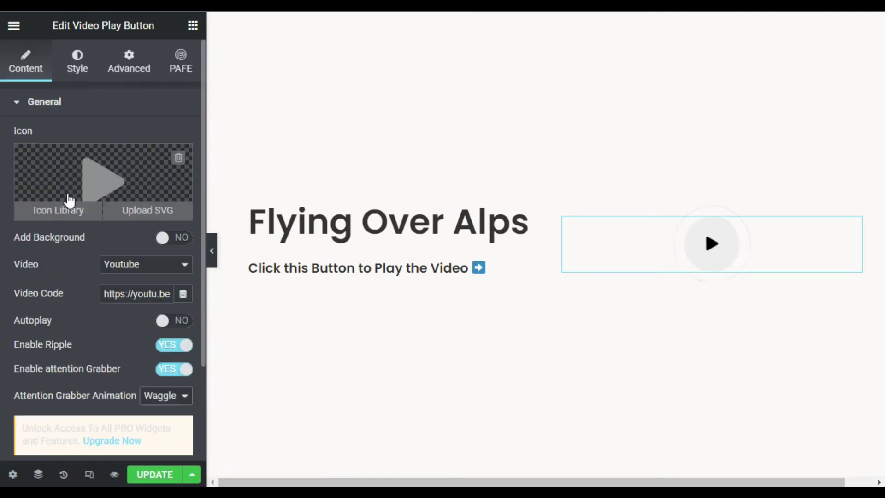
{"action": "left_click", "coordinate": [77, 73]}
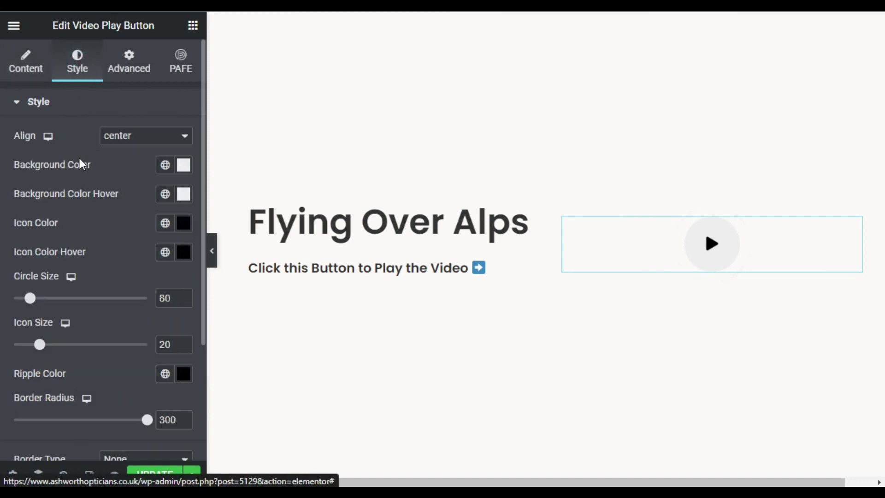
Centre the play button after trying right and left alignment.
{"action": "left_click", "coordinate": [141, 135]}
{"action": "left_click", "coordinate": [129, 164]}
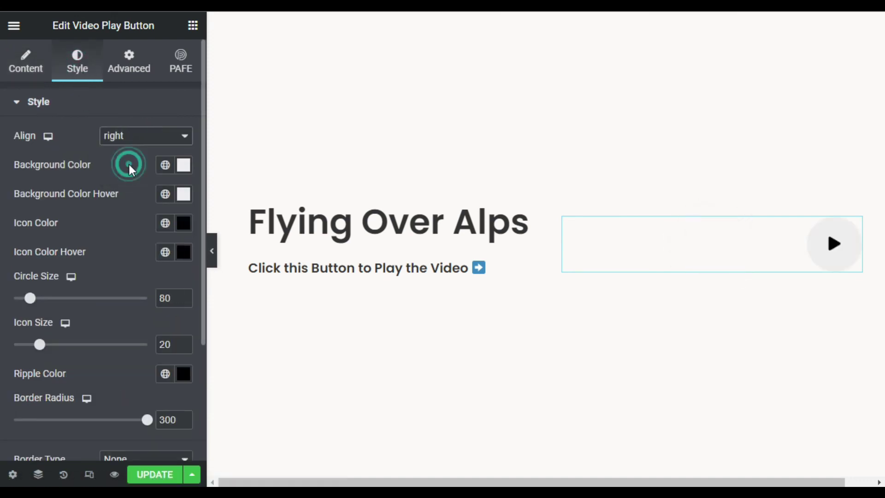
{"action": "left_click", "coordinate": [140, 138]}
{"action": "left_click", "coordinate": [132, 176]}
{"action": "left_click", "coordinate": [144, 139]}
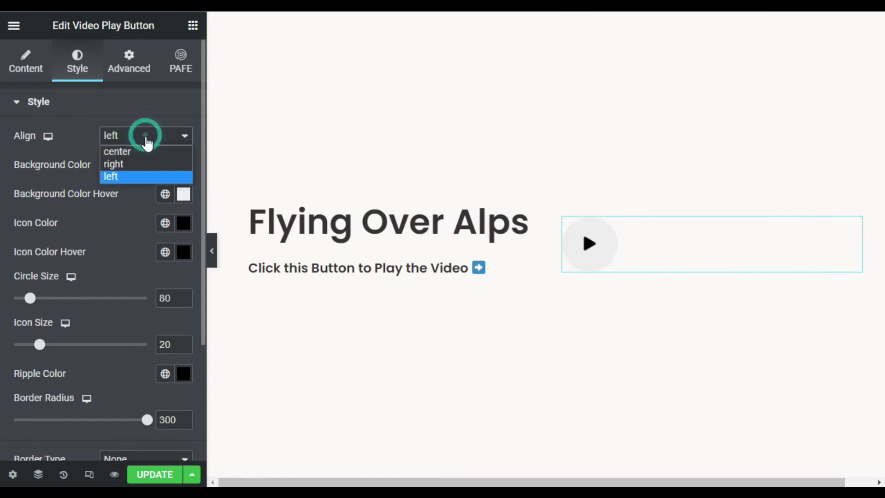
{"action": "left_click", "coordinate": [142, 151]}
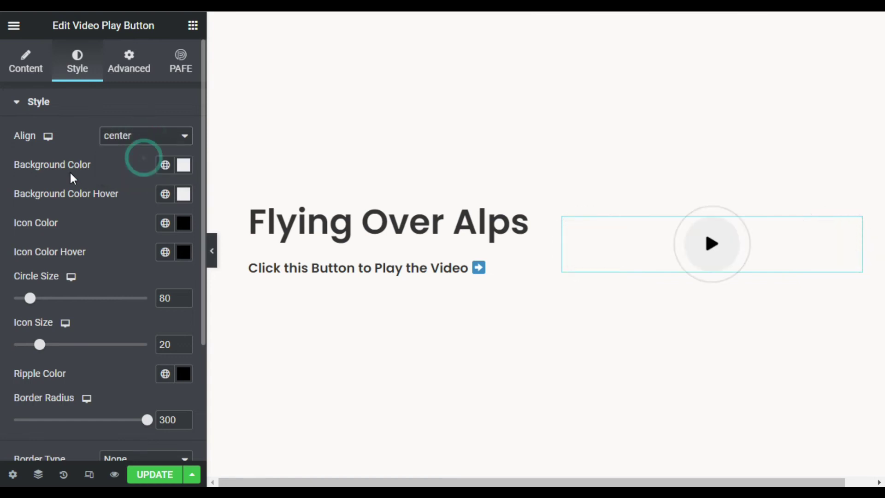
Make the button background black with a purple #A400FF hover background.
{"action": "left_click", "coordinate": [183, 165]}
{"action": "left_click_drag", "start_coordinate": [121, 297], "coordinate": [1, 369]}
{"action": "left_click", "coordinate": [123, 158]}
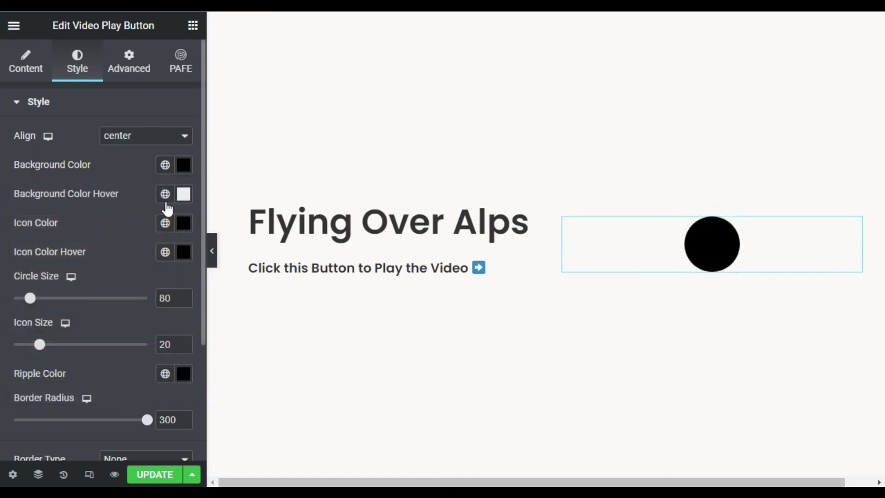
{"action": "left_click", "coordinate": [184, 194]}
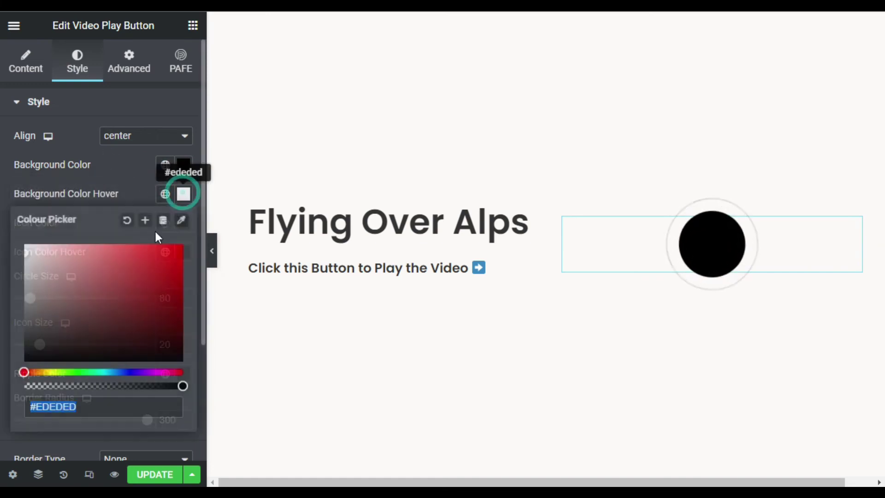
{"action": "left_click", "coordinate": [139, 371]}
{"action": "left_click", "coordinate": [140, 323]}
{"action": "left_click", "coordinate": [181, 245]}
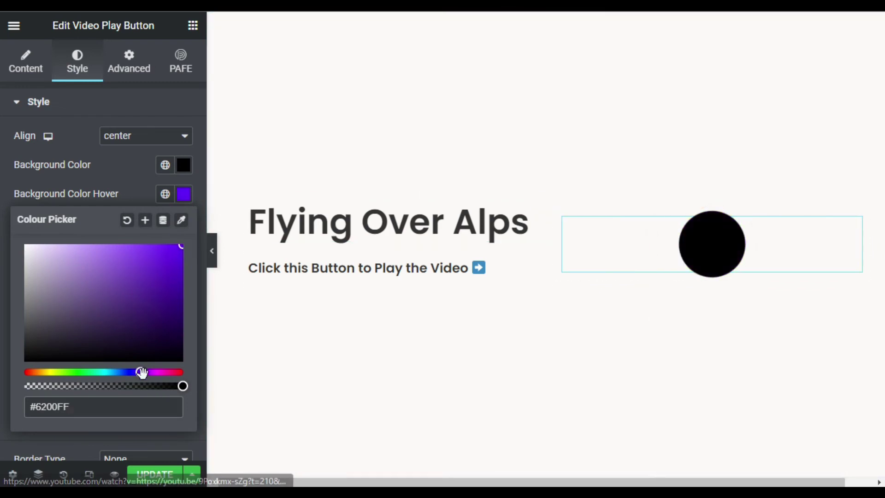
{"action": "left_click_drag", "start_coordinate": [140, 372], "coordinate": [147, 371]}
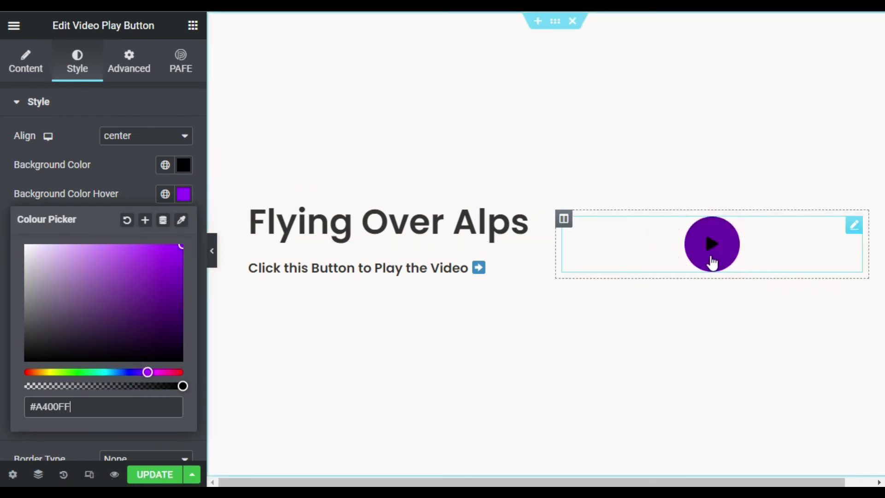
{"action": "left_click", "coordinate": [109, 180]}
Keep the play icon white and set its hover colour to white #FFFFFF.
{"action": "scroll", "coordinate": [131, 226], "scroll_direction": "down", "scroll_amount": 2}
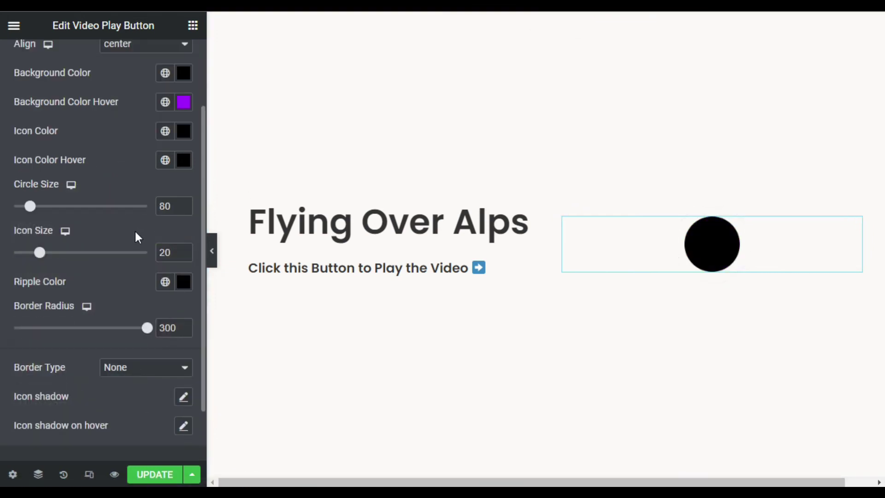
{"action": "left_click", "coordinate": [184, 131]}
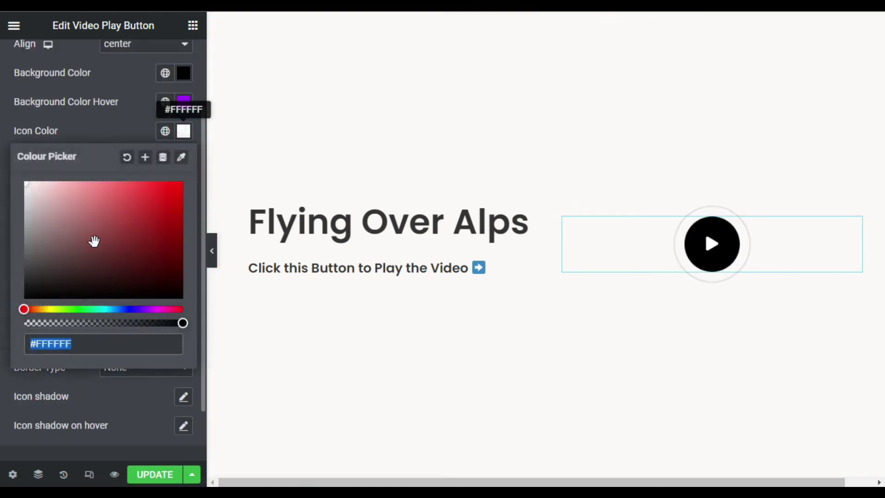
{"action": "left_click_drag", "start_coordinate": [93, 241], "coordinate": [14, 177]}
{"action": "left_click", "coordinate": [103, 131]}
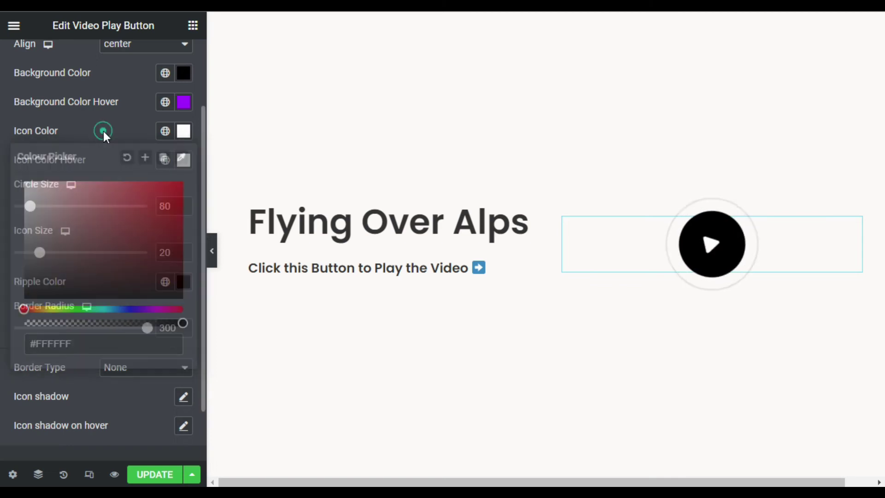
{"action": "left_click", "coordinate": [189, 166]}
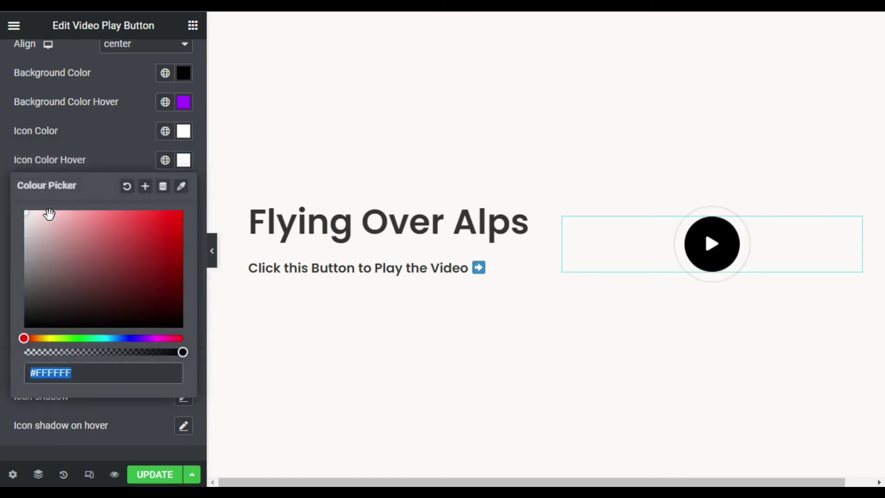
{"action": "left_click", "coordinate": [45, 223]}
{"action": "left_click_drag", "start_coordinate": [2, 208], "coordinate": [9, 202]}
{"action": "left_click", "coordinate": [103, 151]}
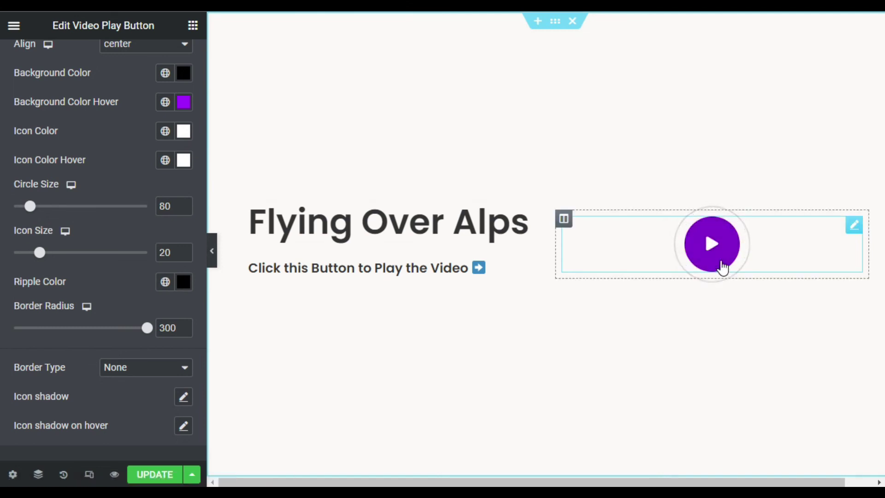
Set the circle size to 100 and the icon size to 25.
{"action": "left_click_drag", "start_coordinate": [33, 209], "coordinate": [49, 213]}
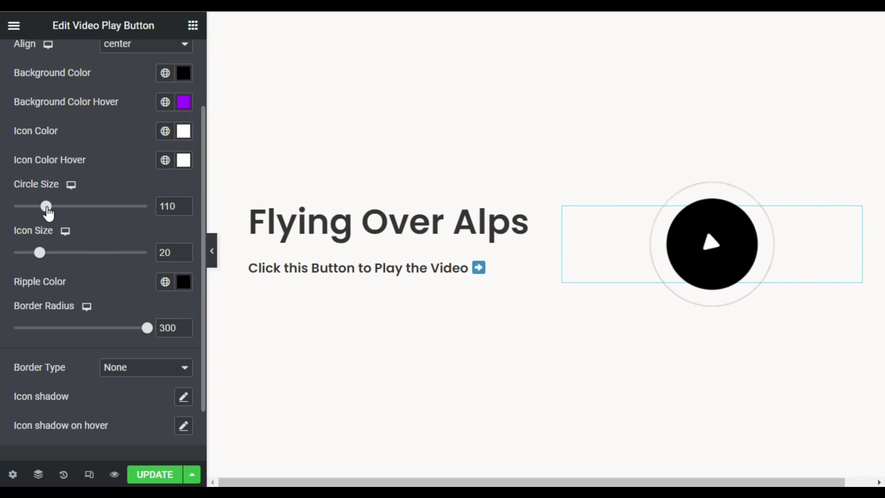
{"action": "left_click", "coordinate": [185, 209]}
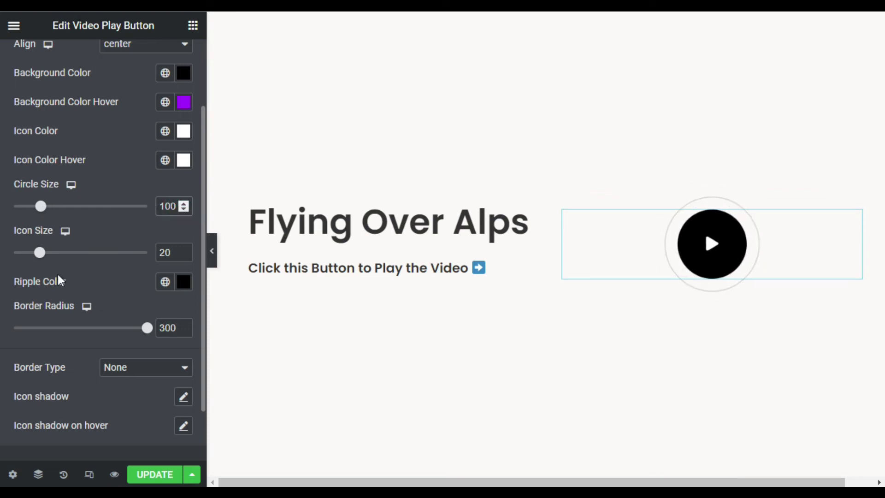
{"action": "left_click_drag", "start_coordinate": [43, 261], "coordinate": [46, 262]}
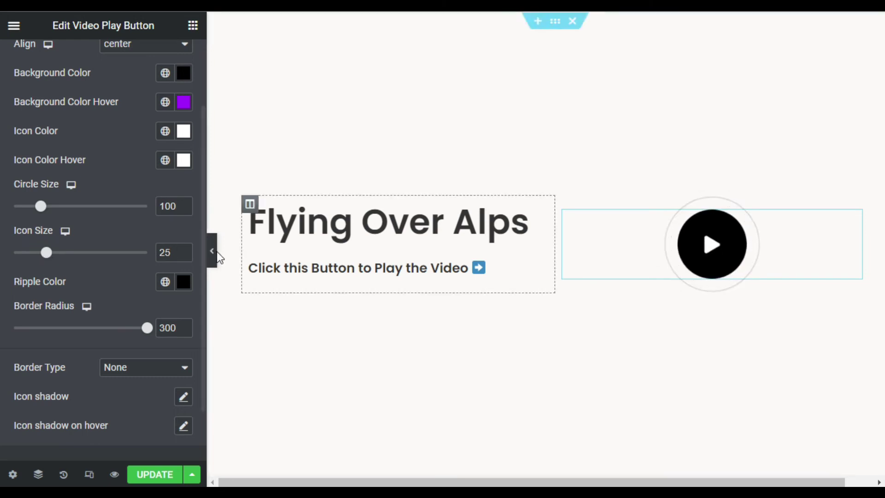
Try a border radius of 0, then restore it to 300 for a round button.
{"action": "scroll", "coordinate": [40, 355], "scroll_direction": "down", "scroll_amount": 2}
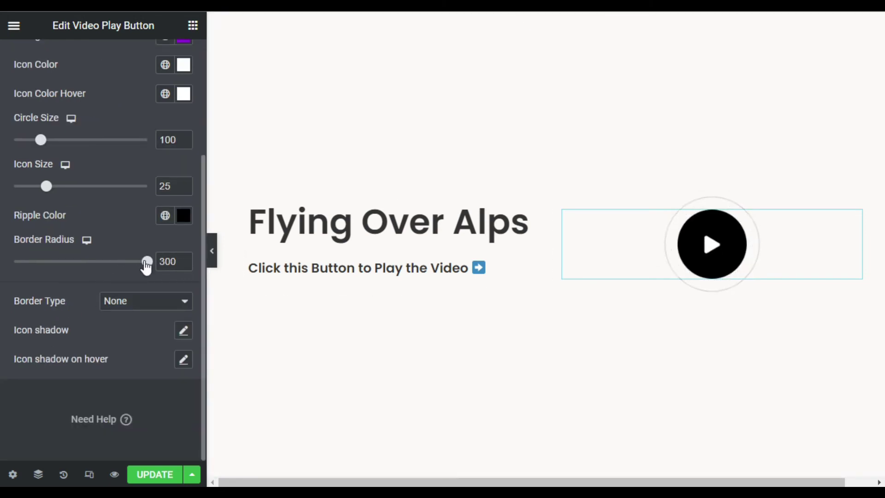
{"action": "left_click_drag", "start_coordinate": [146, 266], "coordinate": [12, 272]}
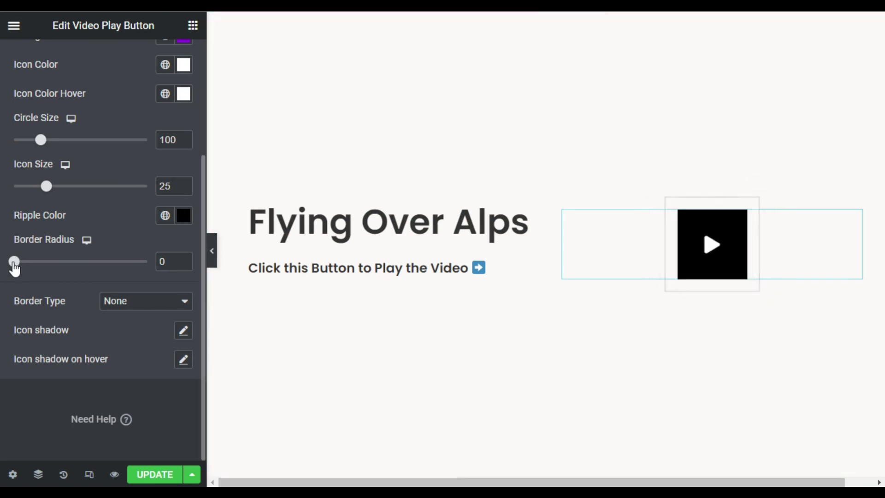
{"action": "left_click_drag", "start_coordinate": [15, 269], "coordinate": [761, 226]}
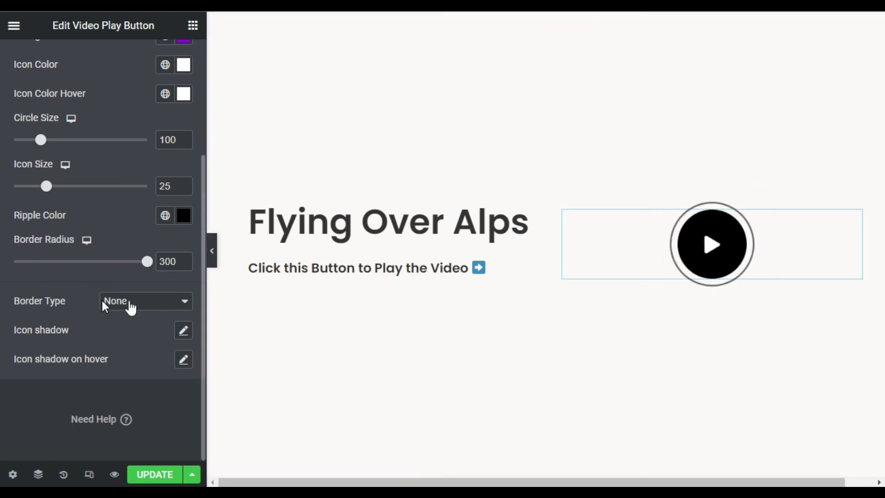
Give the play button a solid 2px red border.
{"action": "left_click", "coordinate": [115, 314]}
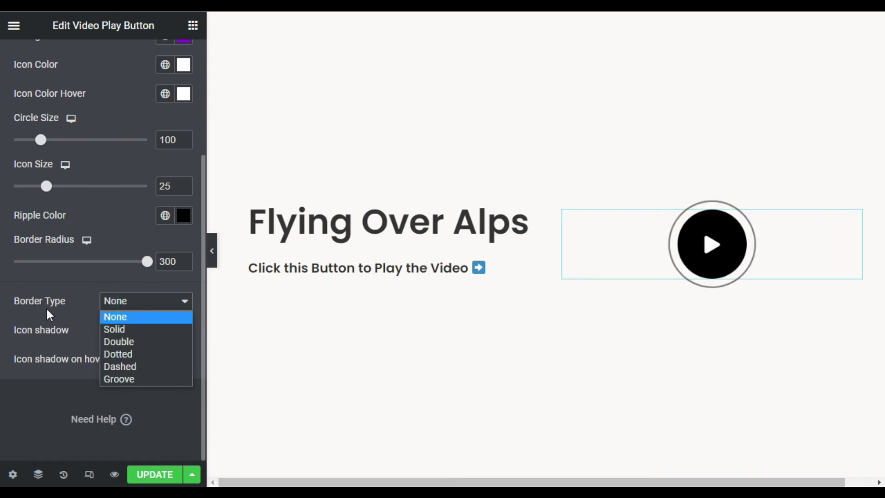
{"action": "left_click", "coordinate": [121, 328]}
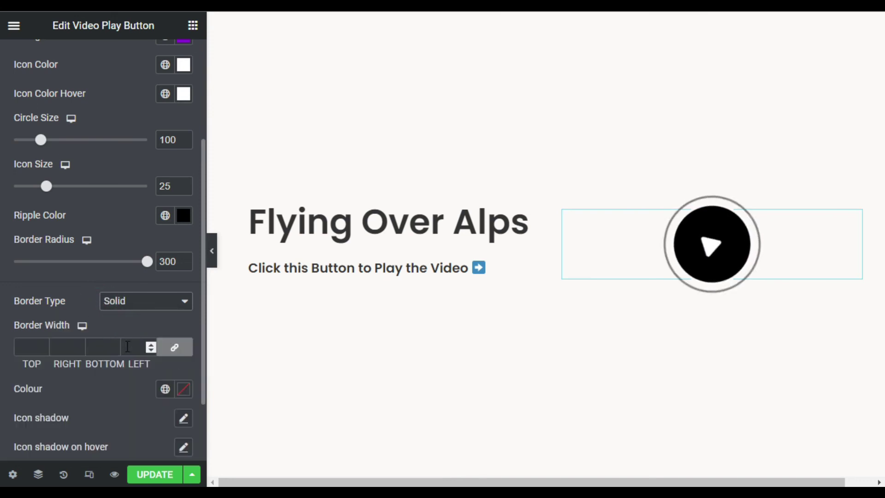
{"action": "scroll", "coordinate": [57, 341], "scroll_direction": "down", "scroll_amount": 2}
{"action": "left_click", "coordinate": [43, 261]}
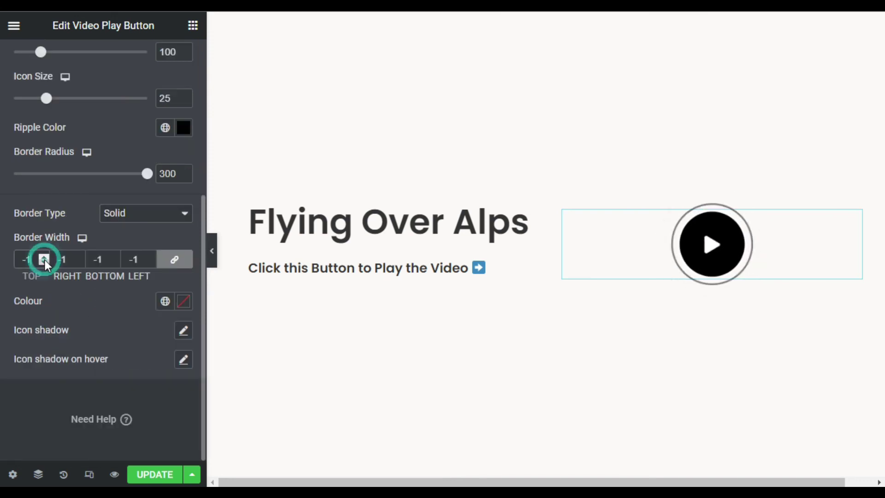
{"action": "double_click", "coordinate": [48, 258]}
{"action": "left_click", "coordinate": [48, 257]}
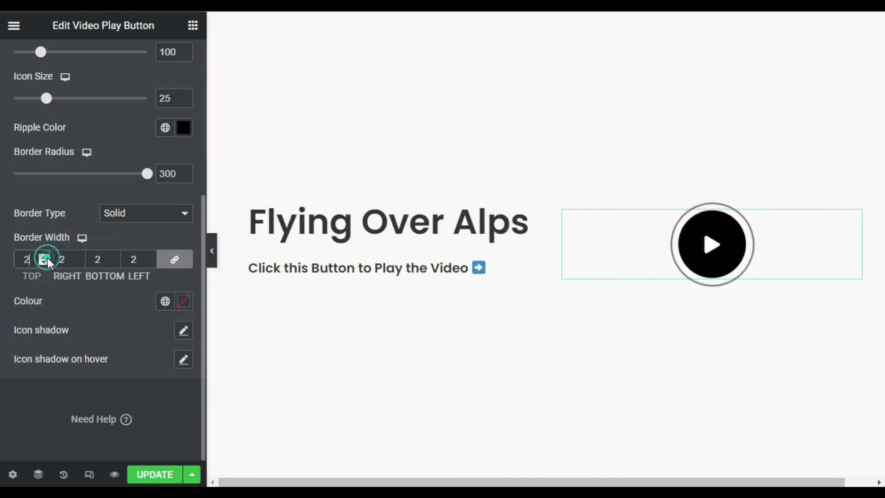
{"action": "left_click", "coordinate": [184, 301]}
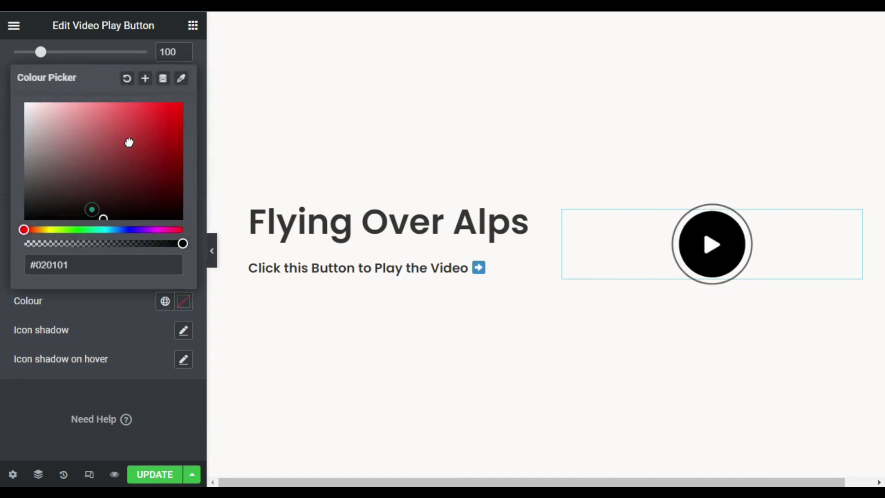
{"action": "left_click_drag", "start_coordinate": [129, 142], "coordinate": [187, 93]}
{"action": "left_click", "coordinate": [106, 346]}
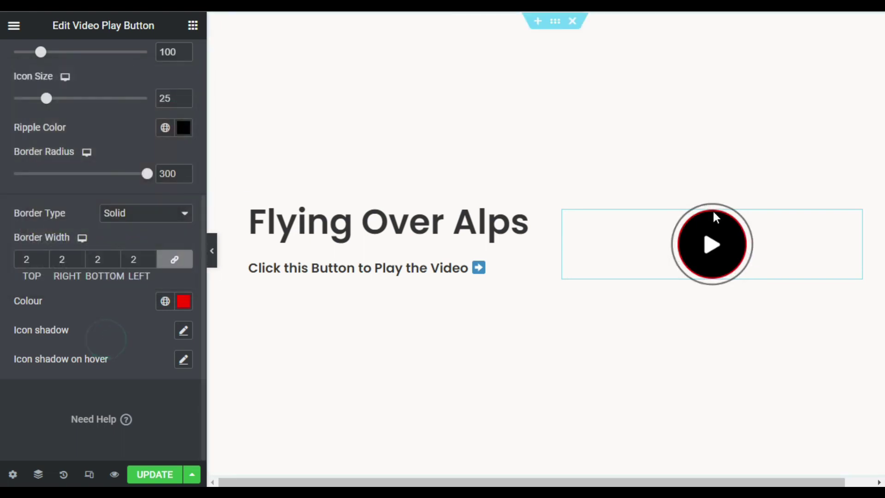
Set the border type back to None and update the page.
{"action": "left_click", "coordinate": [134, 215]}
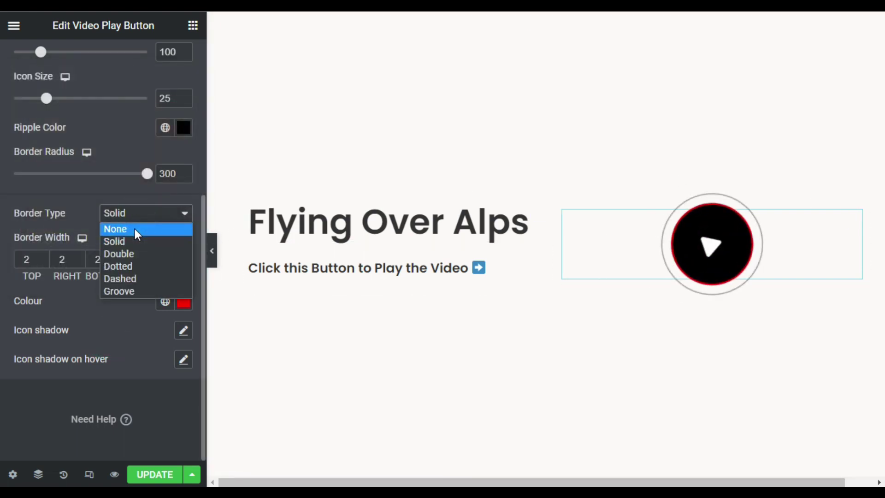
{"action": "left_click", "coordinate": [134, 228]}
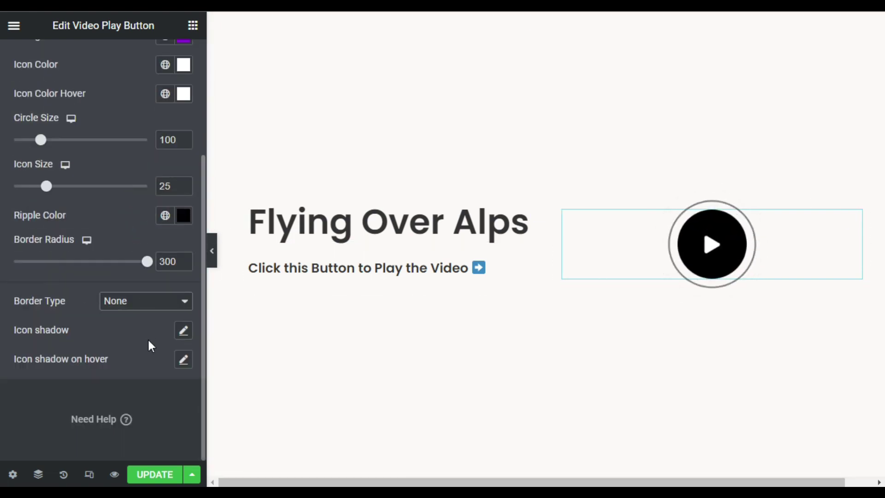
{"action": "scroll", "coordinate": [152, 339], "scroll_direction": "up", "scroll_amount": 3}
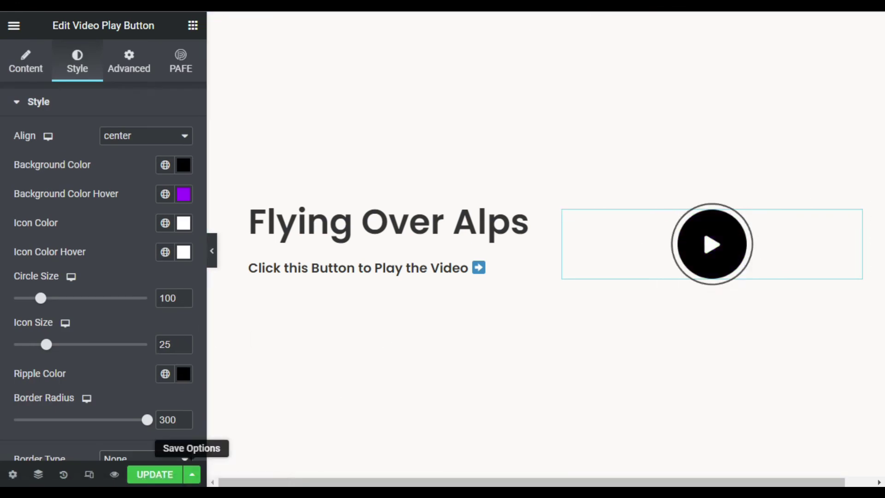
{"action": "left_click", "coordinate": [144, 476]}
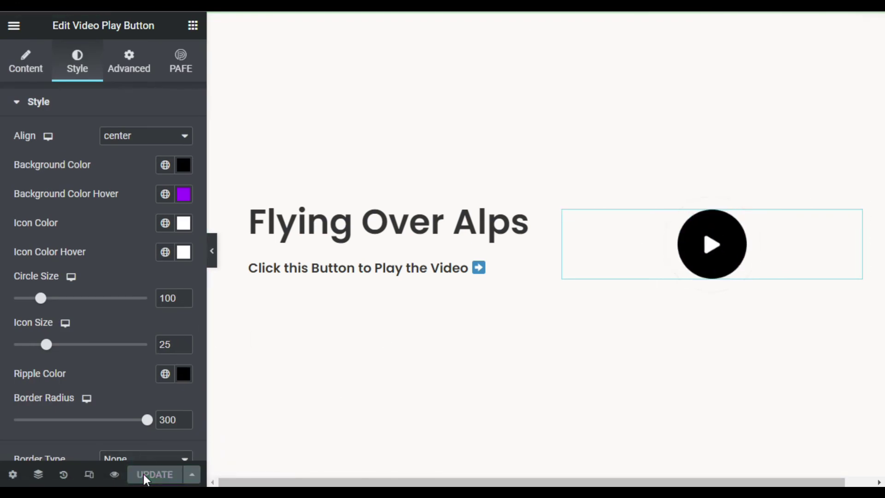
Preview the page, open the play button's lightbox, play the Alps video and close it.
{"action": "left_click", "coordinate": [118, 475]}
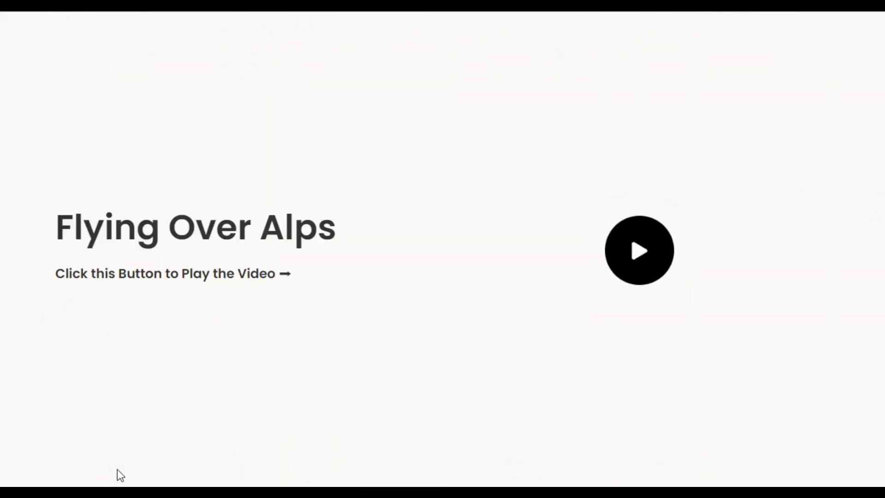
{"action": "left_click", "coordinate": [641, 246]}
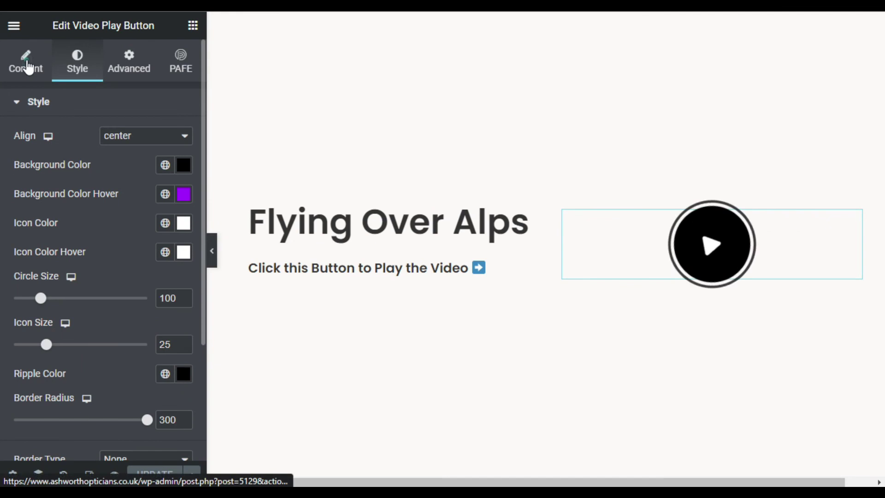
{"action": "left_click", "coordinate": [28, 67]}
{"action": "scroll", "coordinate": [144, 371], "scroll_direction": "down", "scroll_amount": 3}
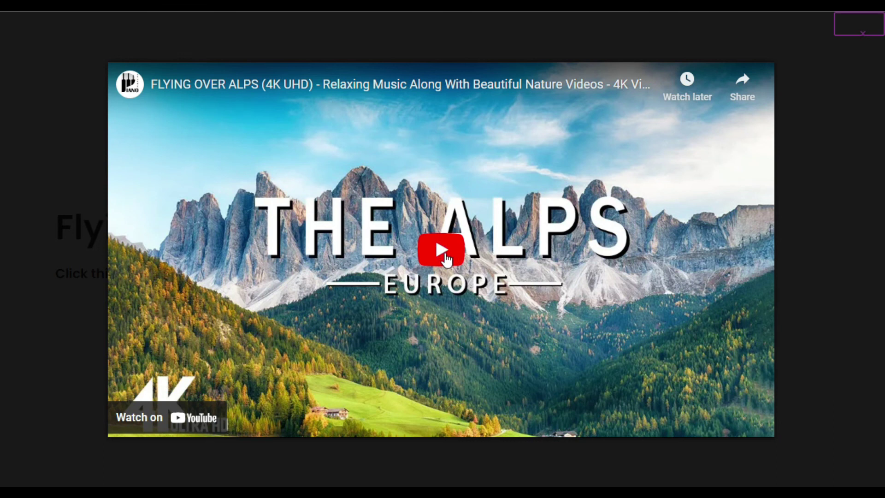
{"action": "left_click", "coordinate": [447, 255]}
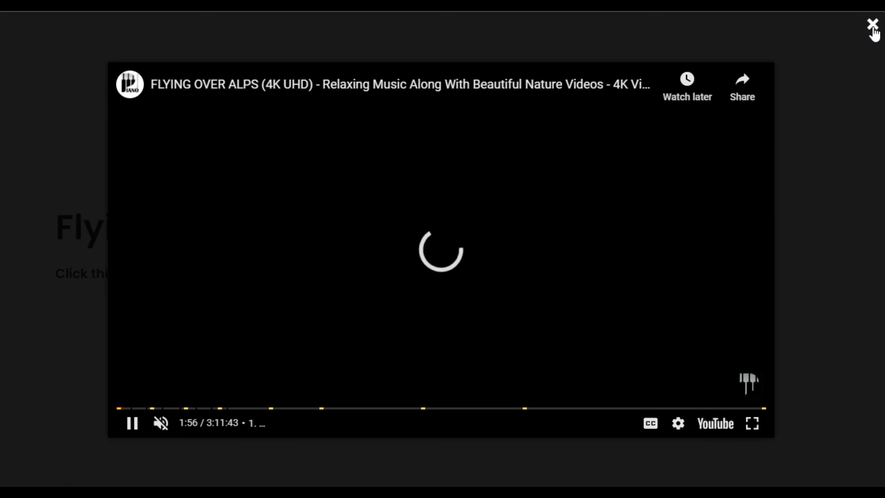
{"action": "left_click", "coordinate": [872, 25]}
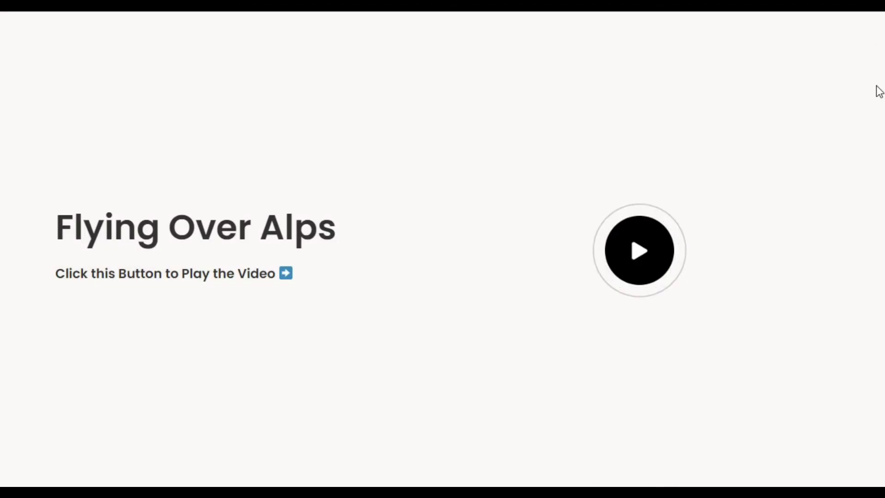